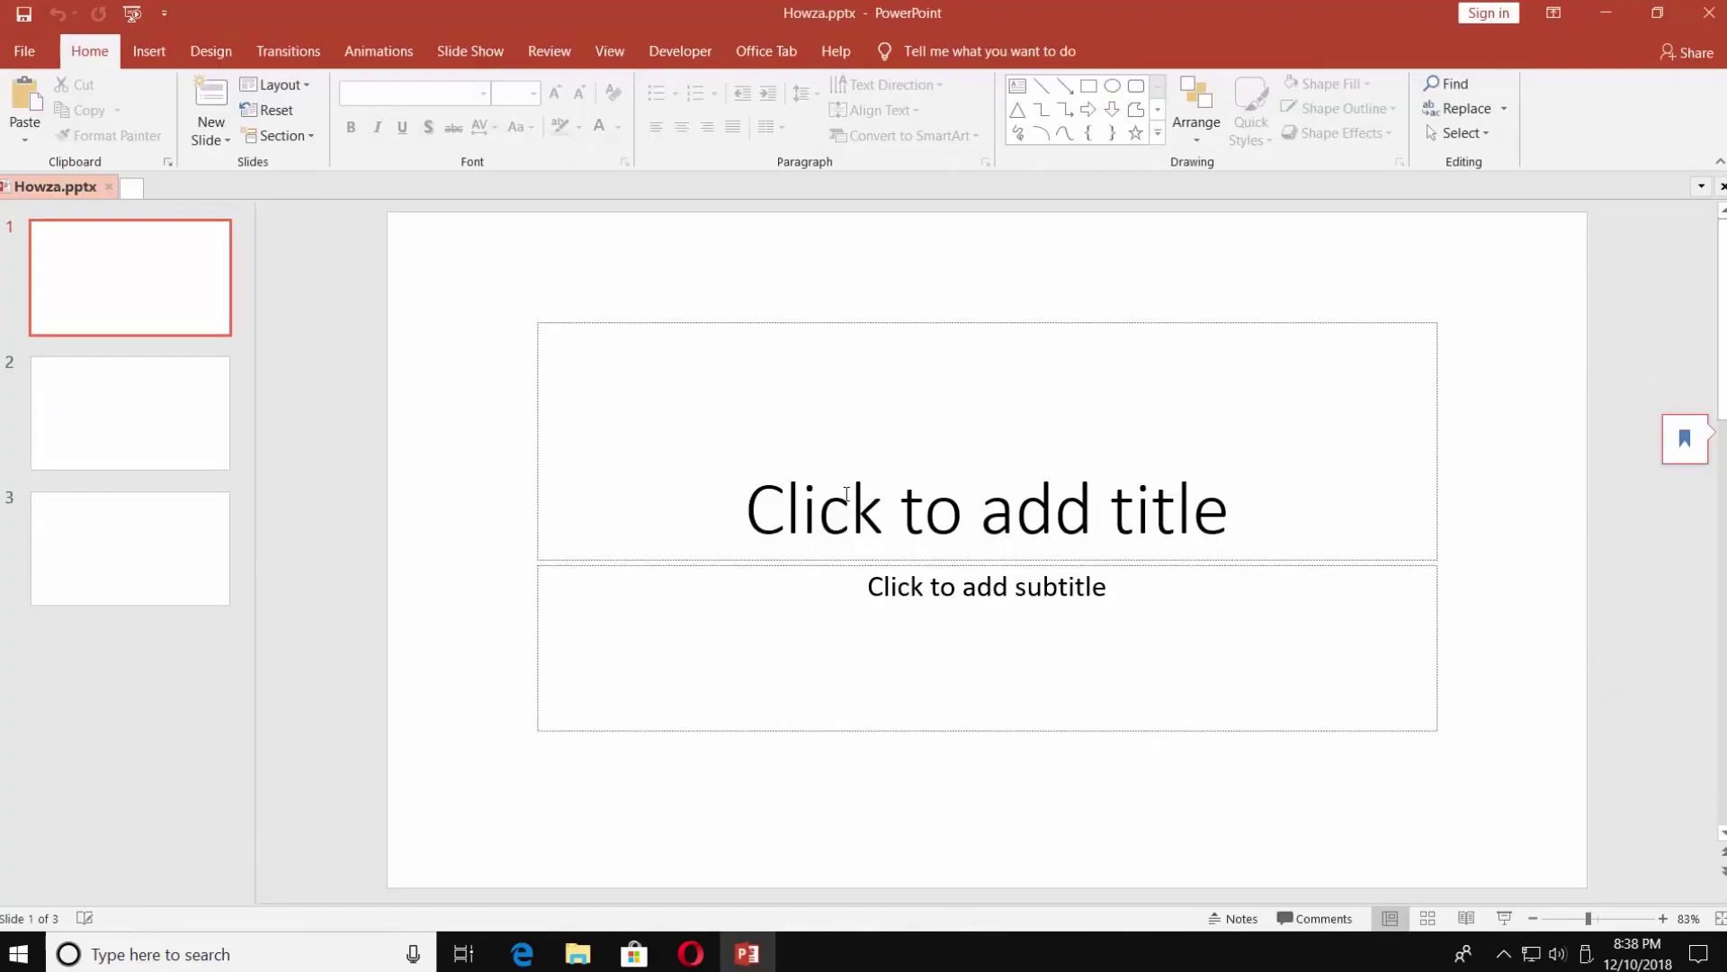
# - Title slide 1 'Start slide' and slide 3 'End Slide', then select slide 2's title placeholder
pyautogui.click(950, 546)
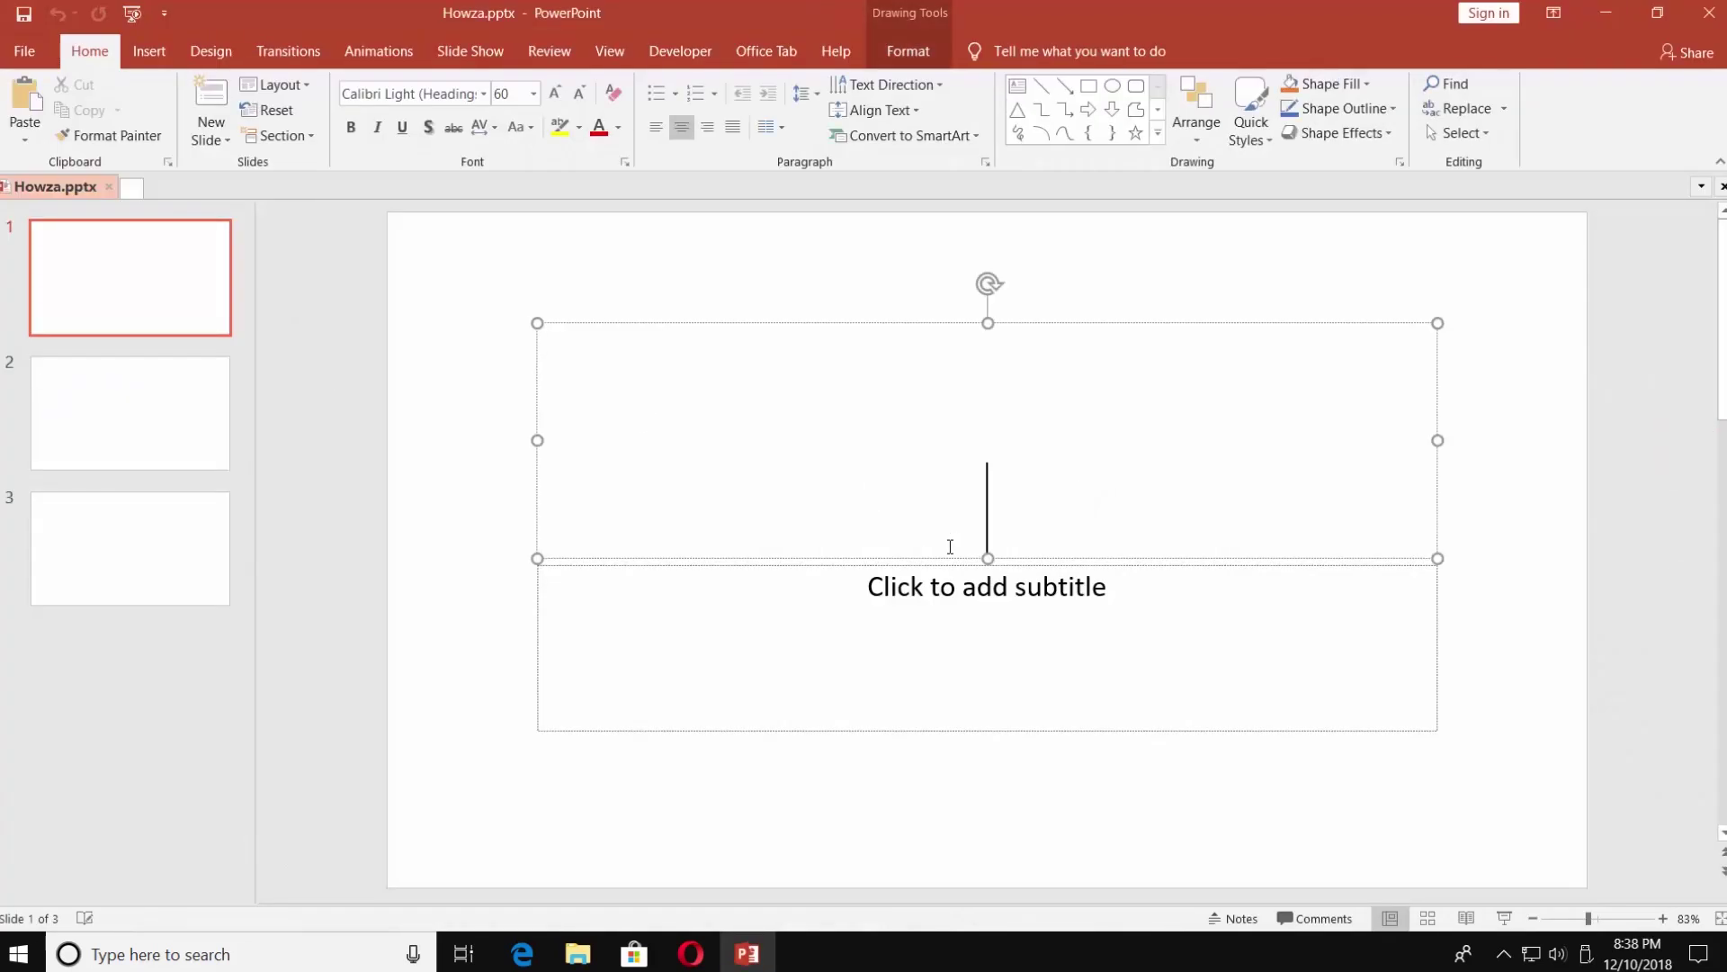
pyautogui.write('Star')
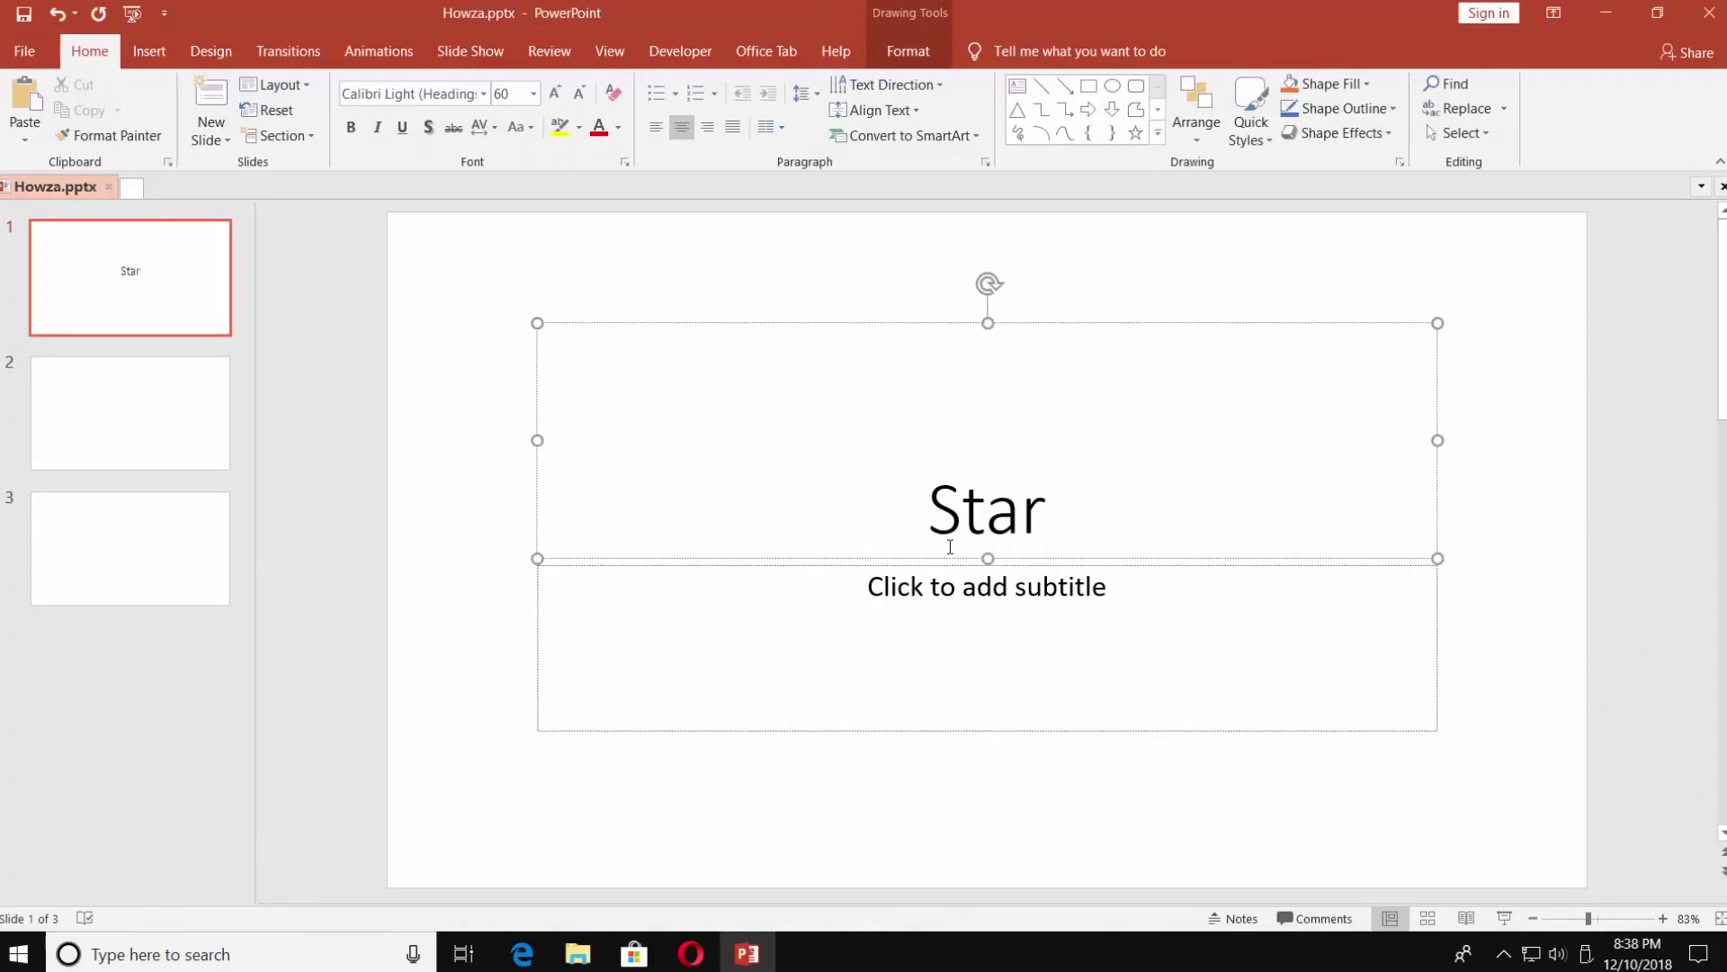
pyautogui.write('t slide')
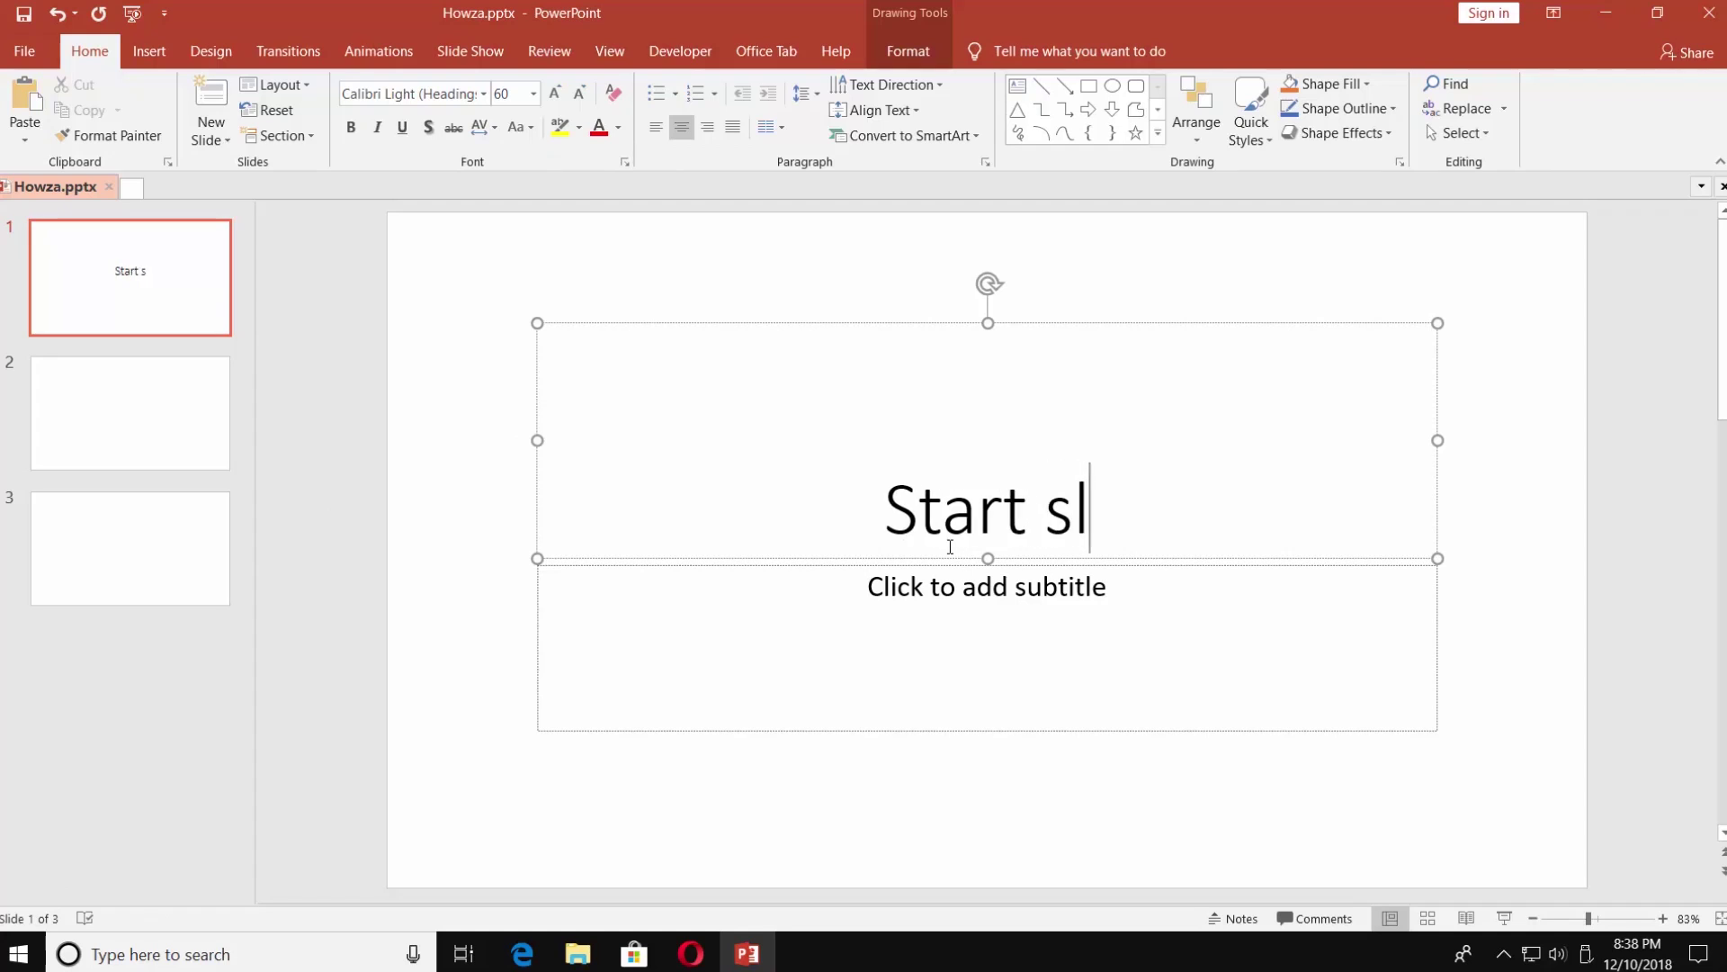
pyautogui.click(173, 543)
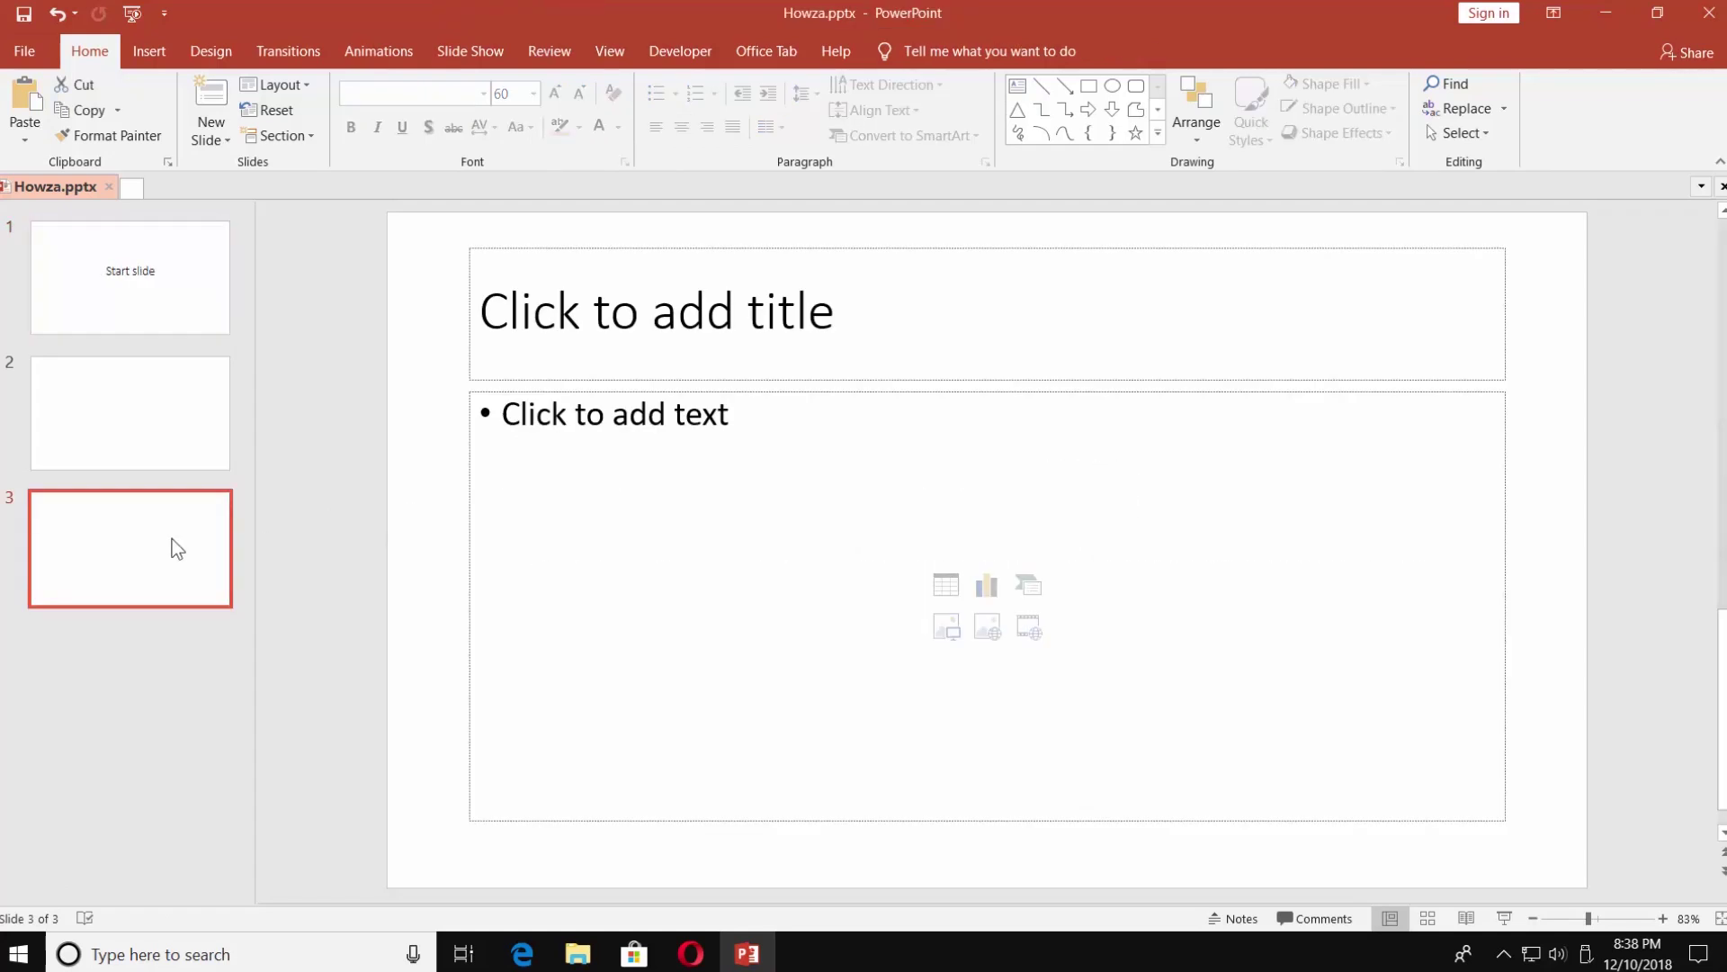
pyautogui.click(788, 348)
pyautogui.write('E')
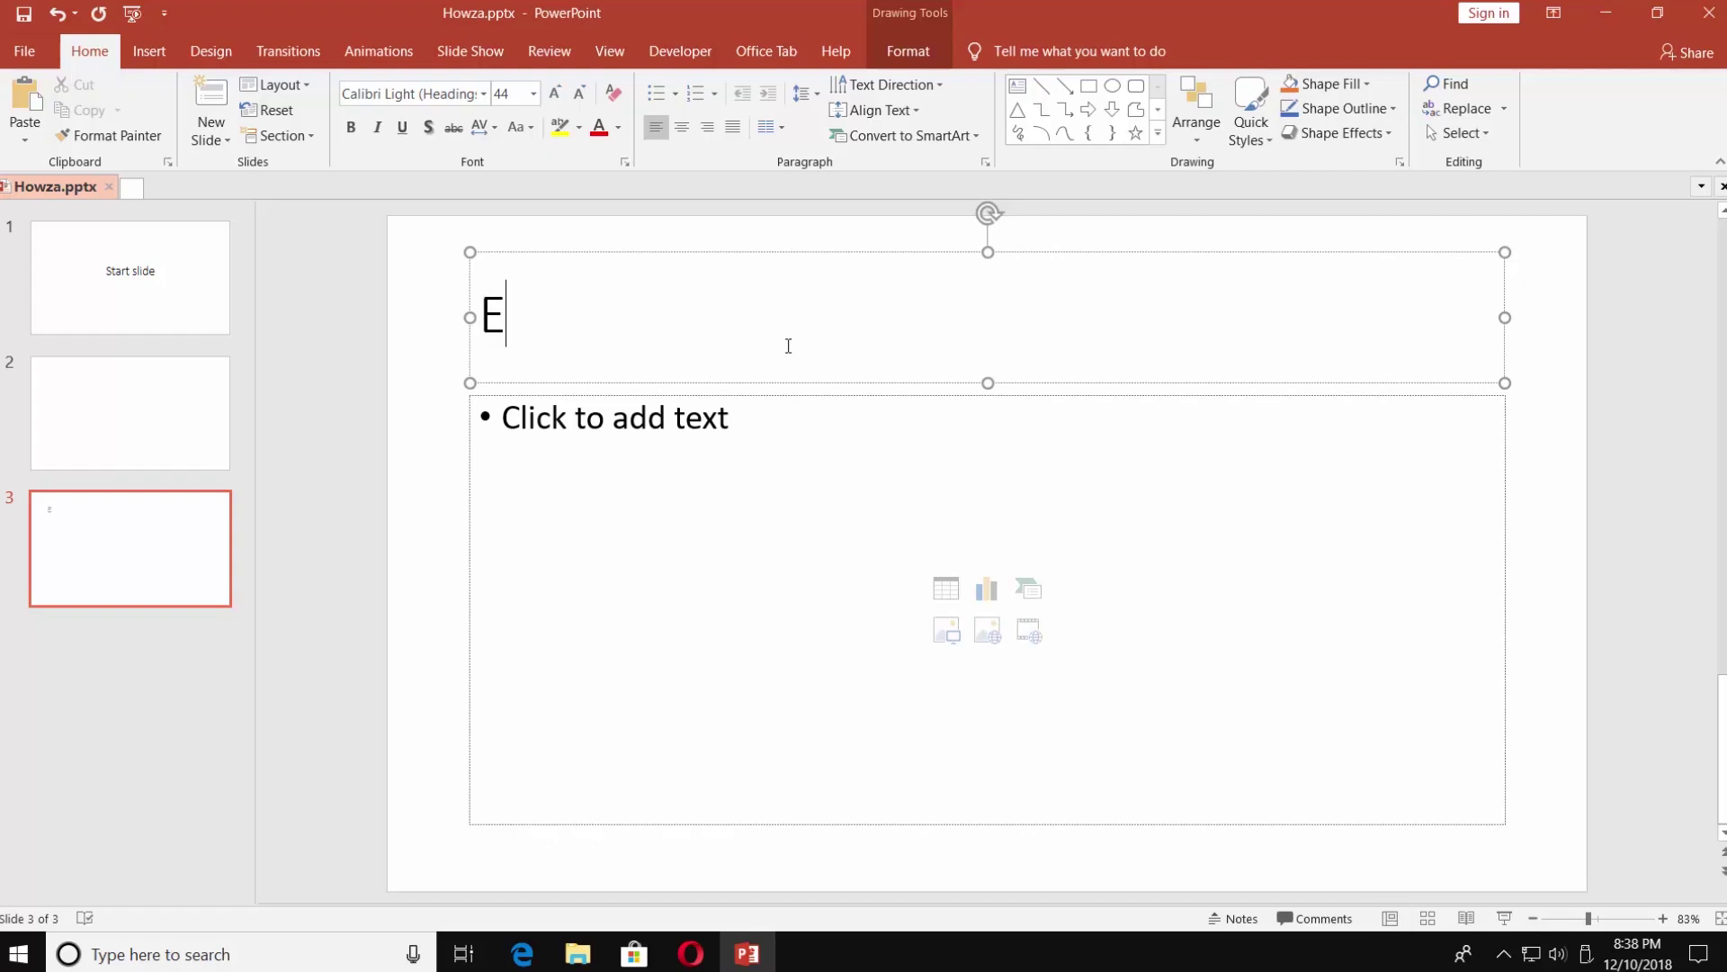
pyautogui.write('nd Slide')
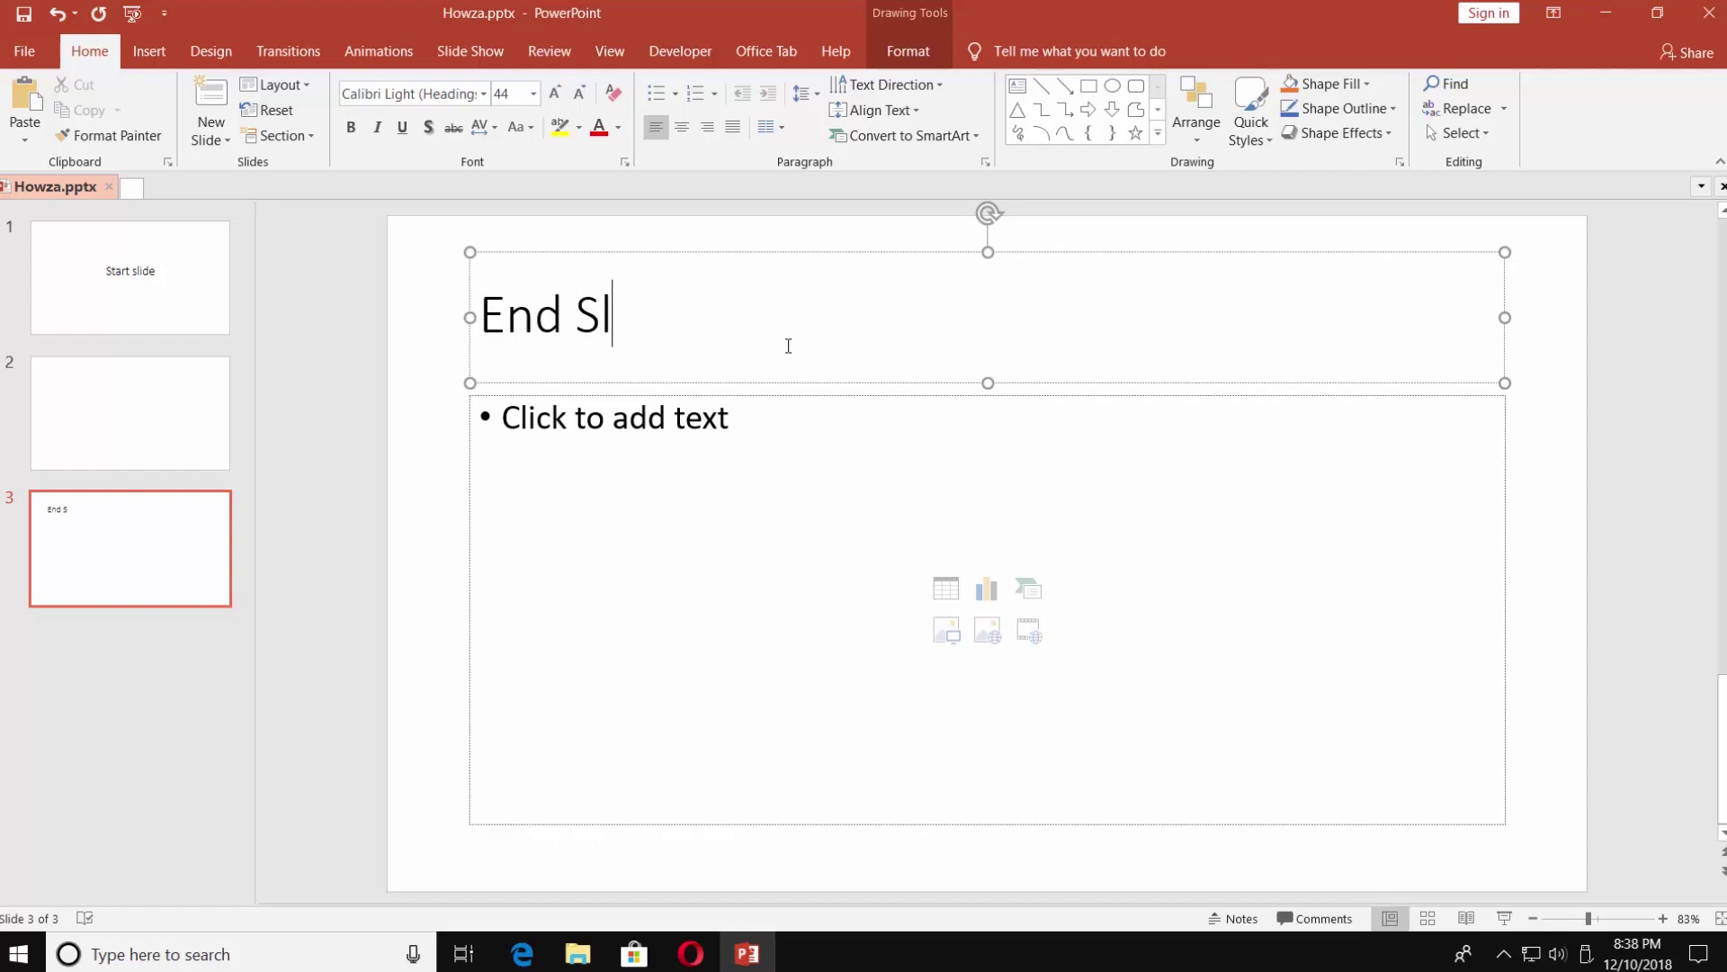
pyautogui.click(182, 404)
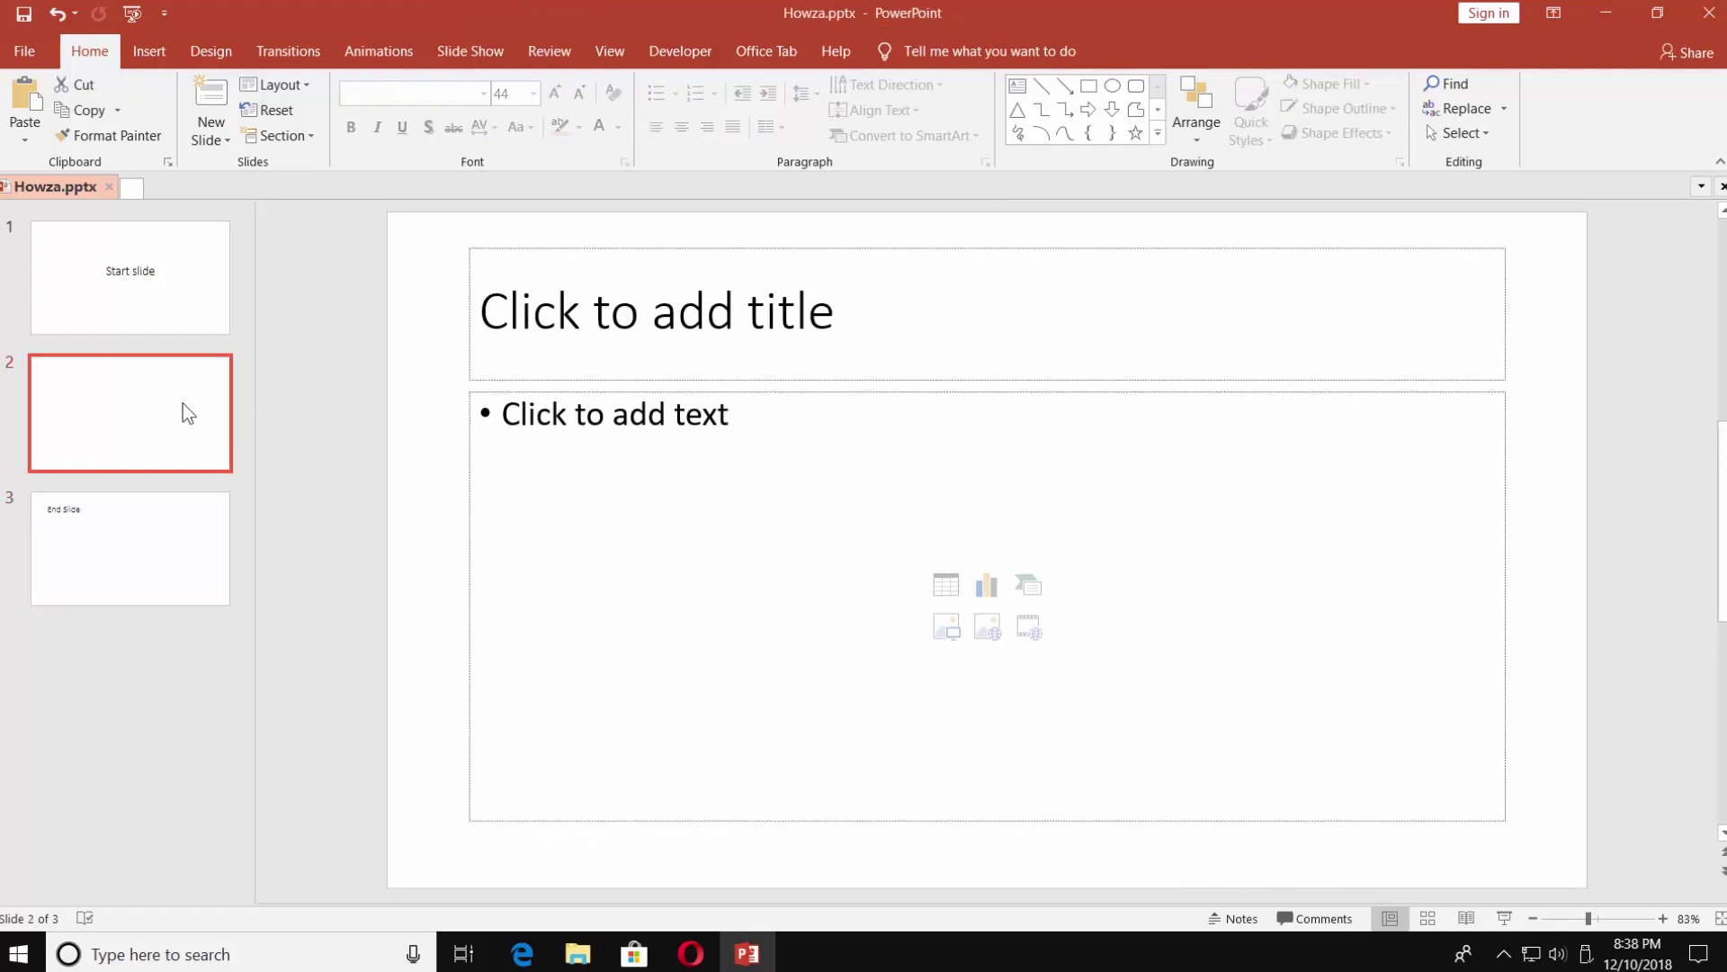
pyautogui.click(574, 247)
# - Clear slide 2's placeholders and draw a large circle with a green Quick Style
pyautogui.keyDown('shift'); pyautogui.click(618, 392); pyautogui.keyUp('shift')
pyautogui.press('Delete')
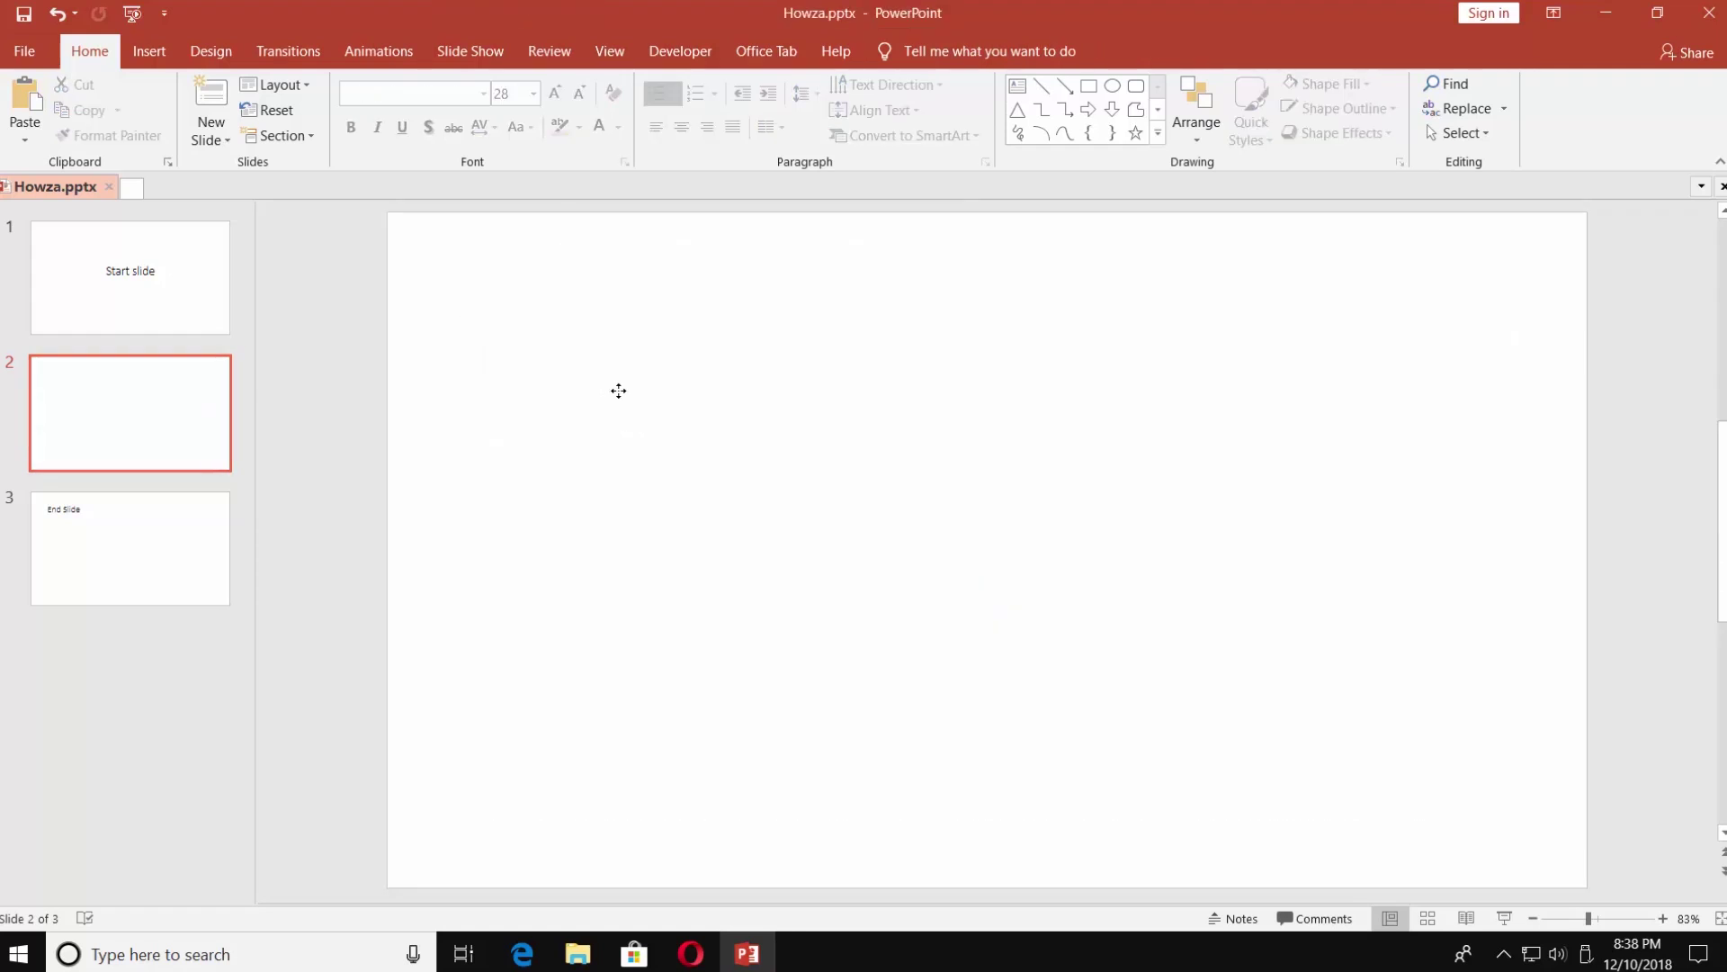
pyautogui.click(1112, 85)
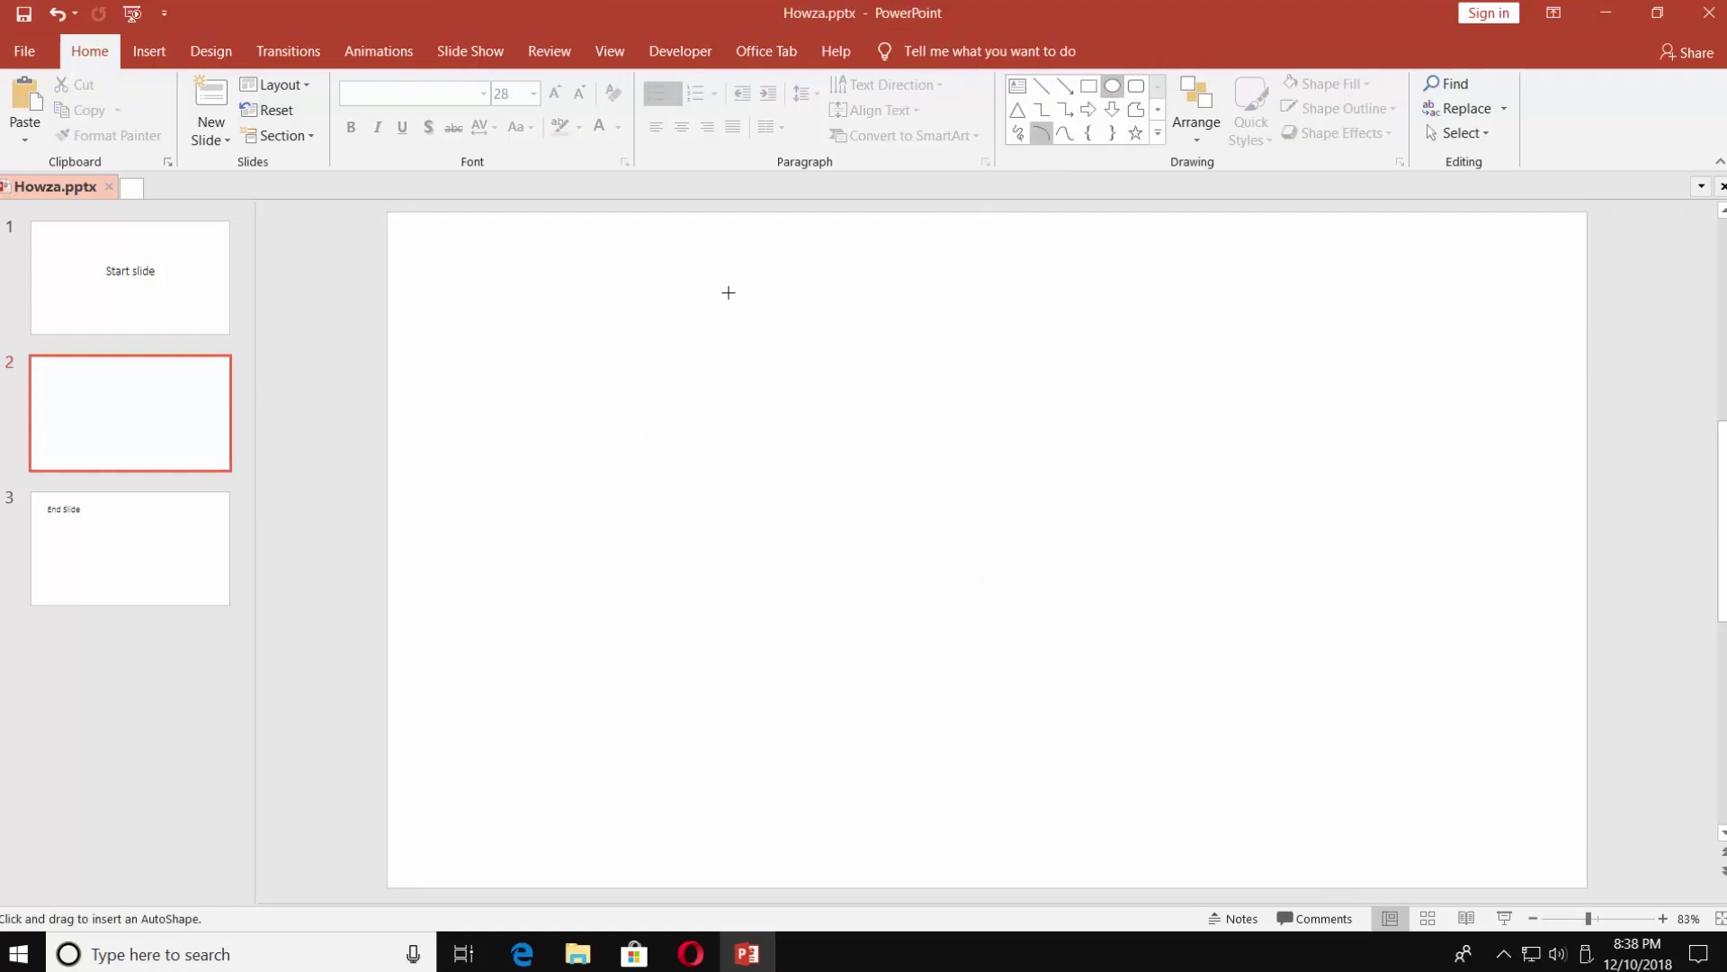
pyautogui.moveTo(528, 368)
pyautogui.mouseDown()
pyautogui.moveTo(752, 609)
pyautogui.moveTo(792, 613)
pyautogui.mouseUp()
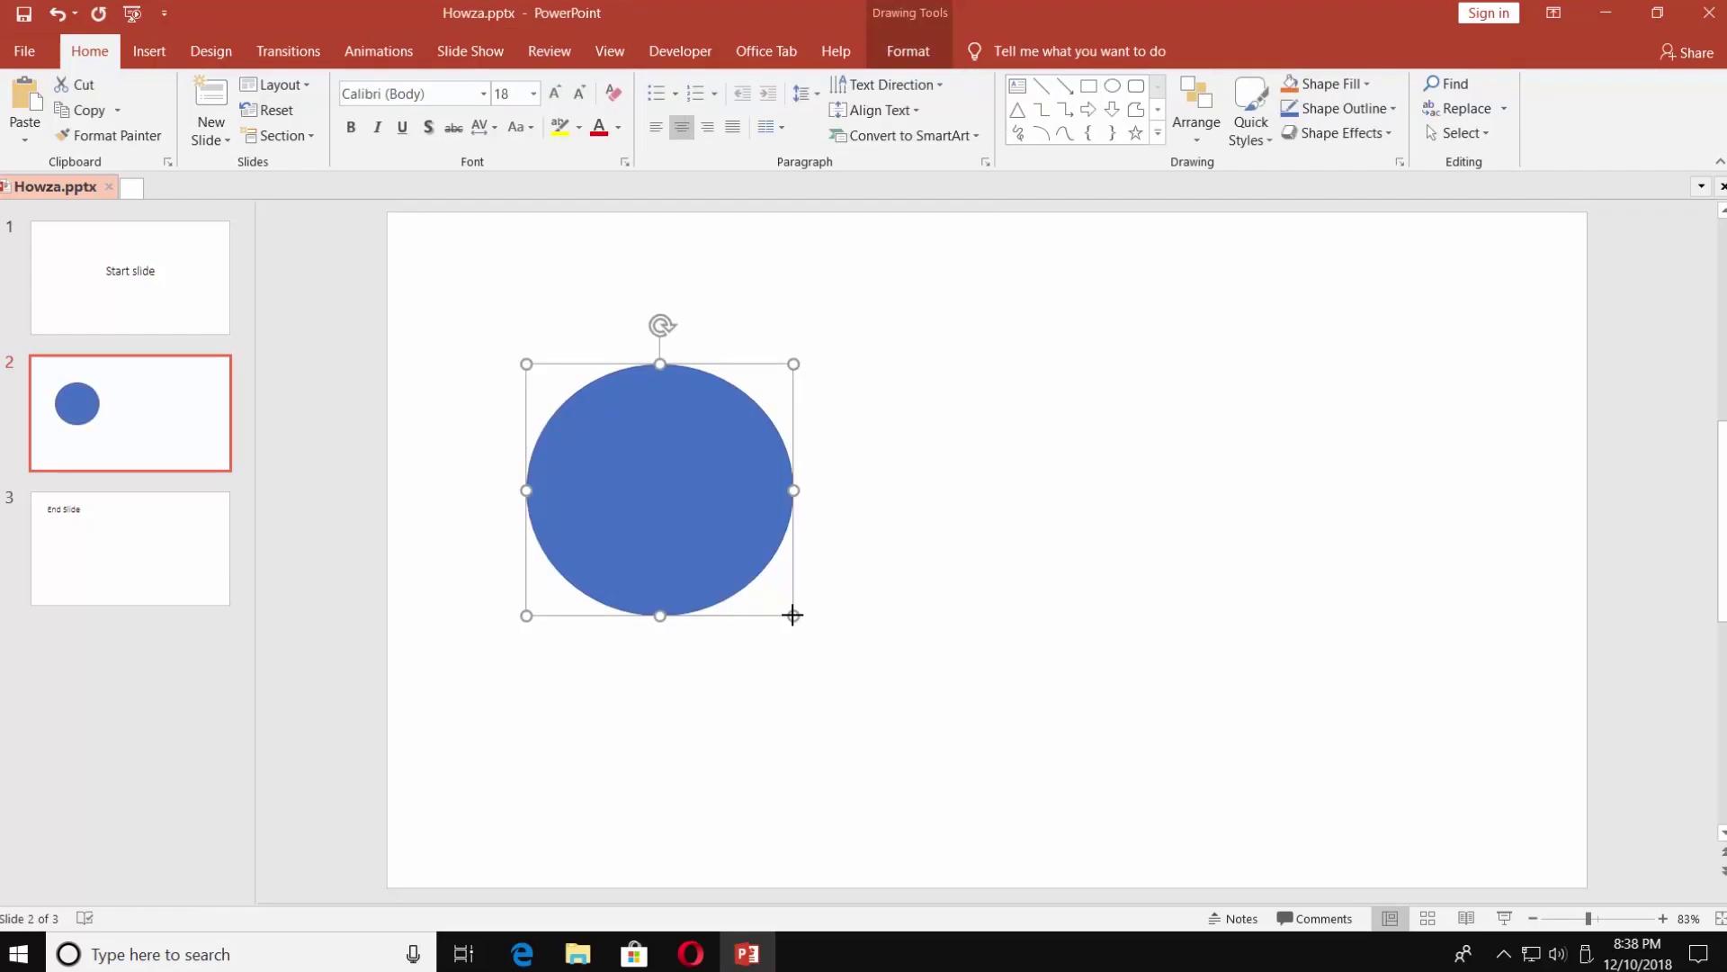
pyautogui.click(1239, 146)
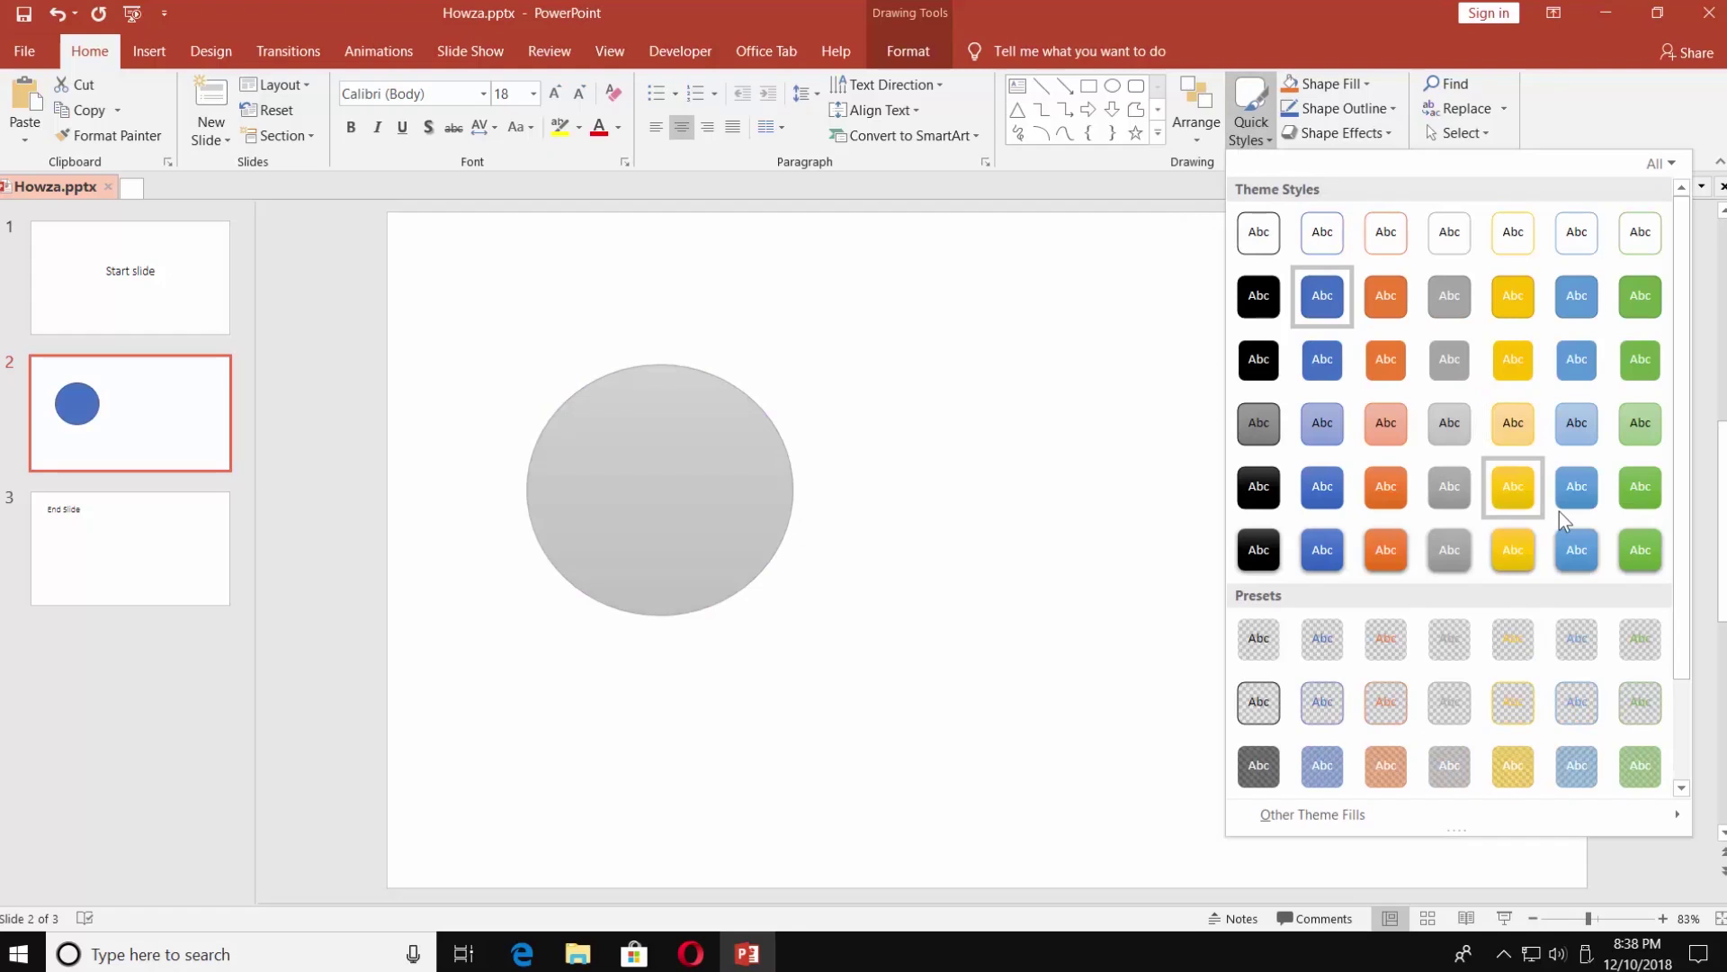
pyautogui.click(1638, 552)
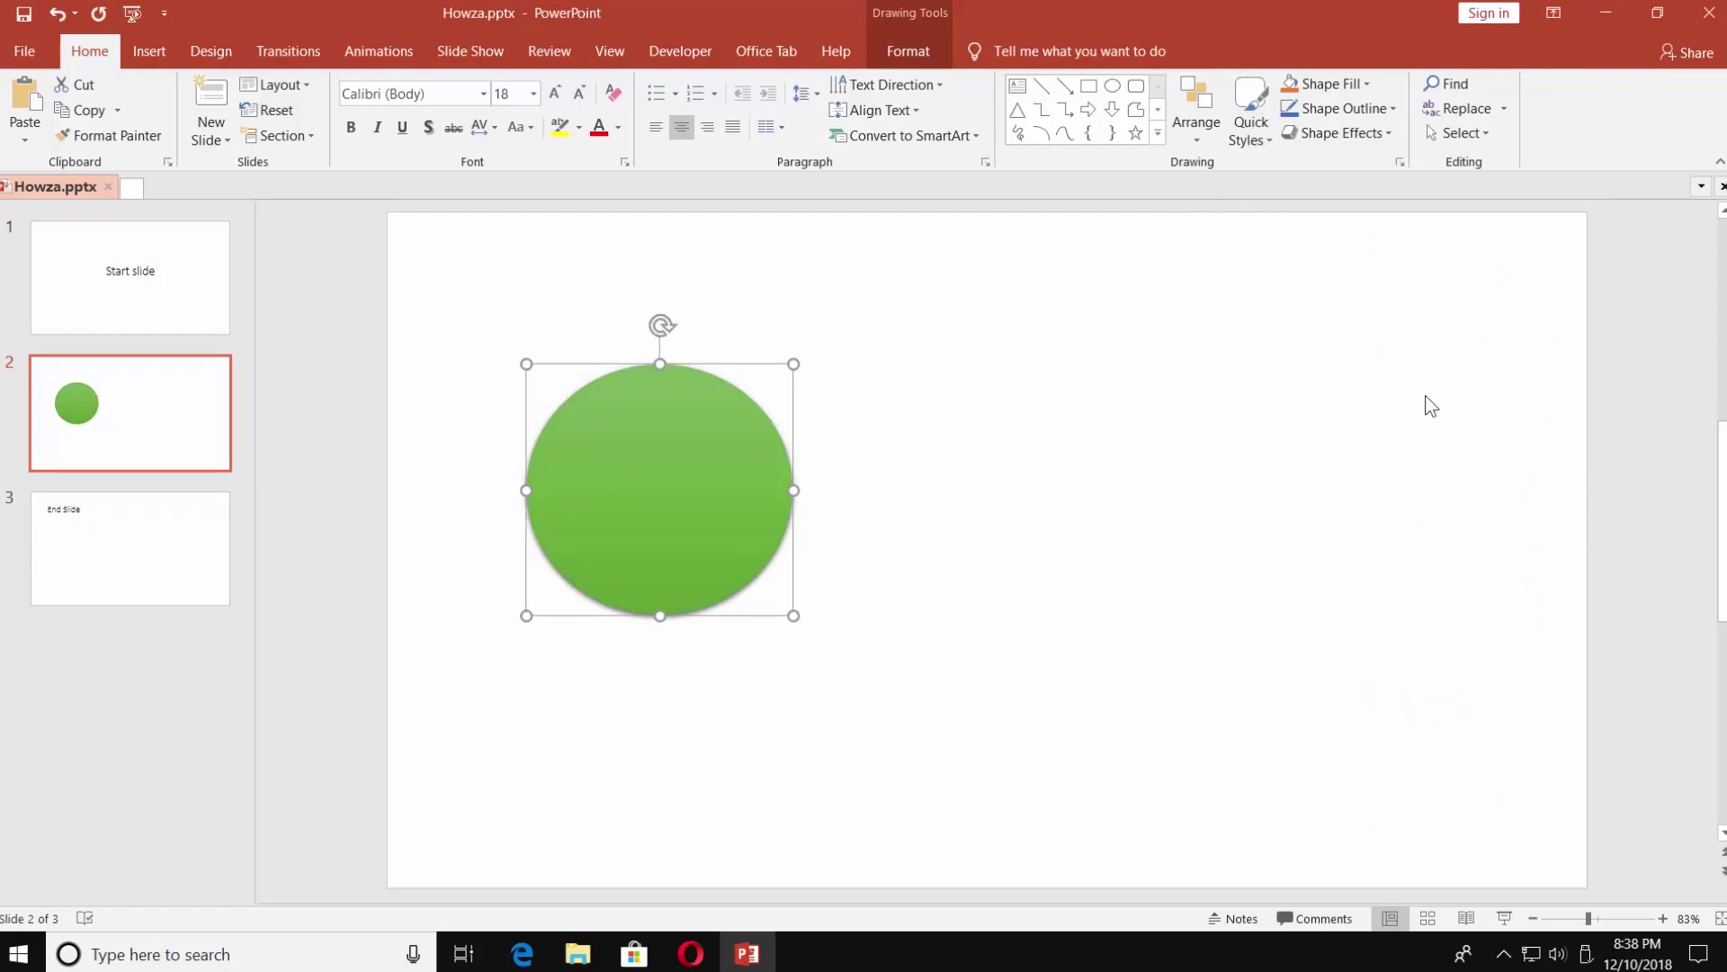
# - Draw a smaller circle to the right of the large green circle
pyautogui.click(1113, 85)
pyautogui.moveTo(954, 335)
pyautogui.mouseDown()
pyautogui.moveTo(1061, 421)
pyautogui.moveTo(1090, 469)
pyautogui.mouseUp()
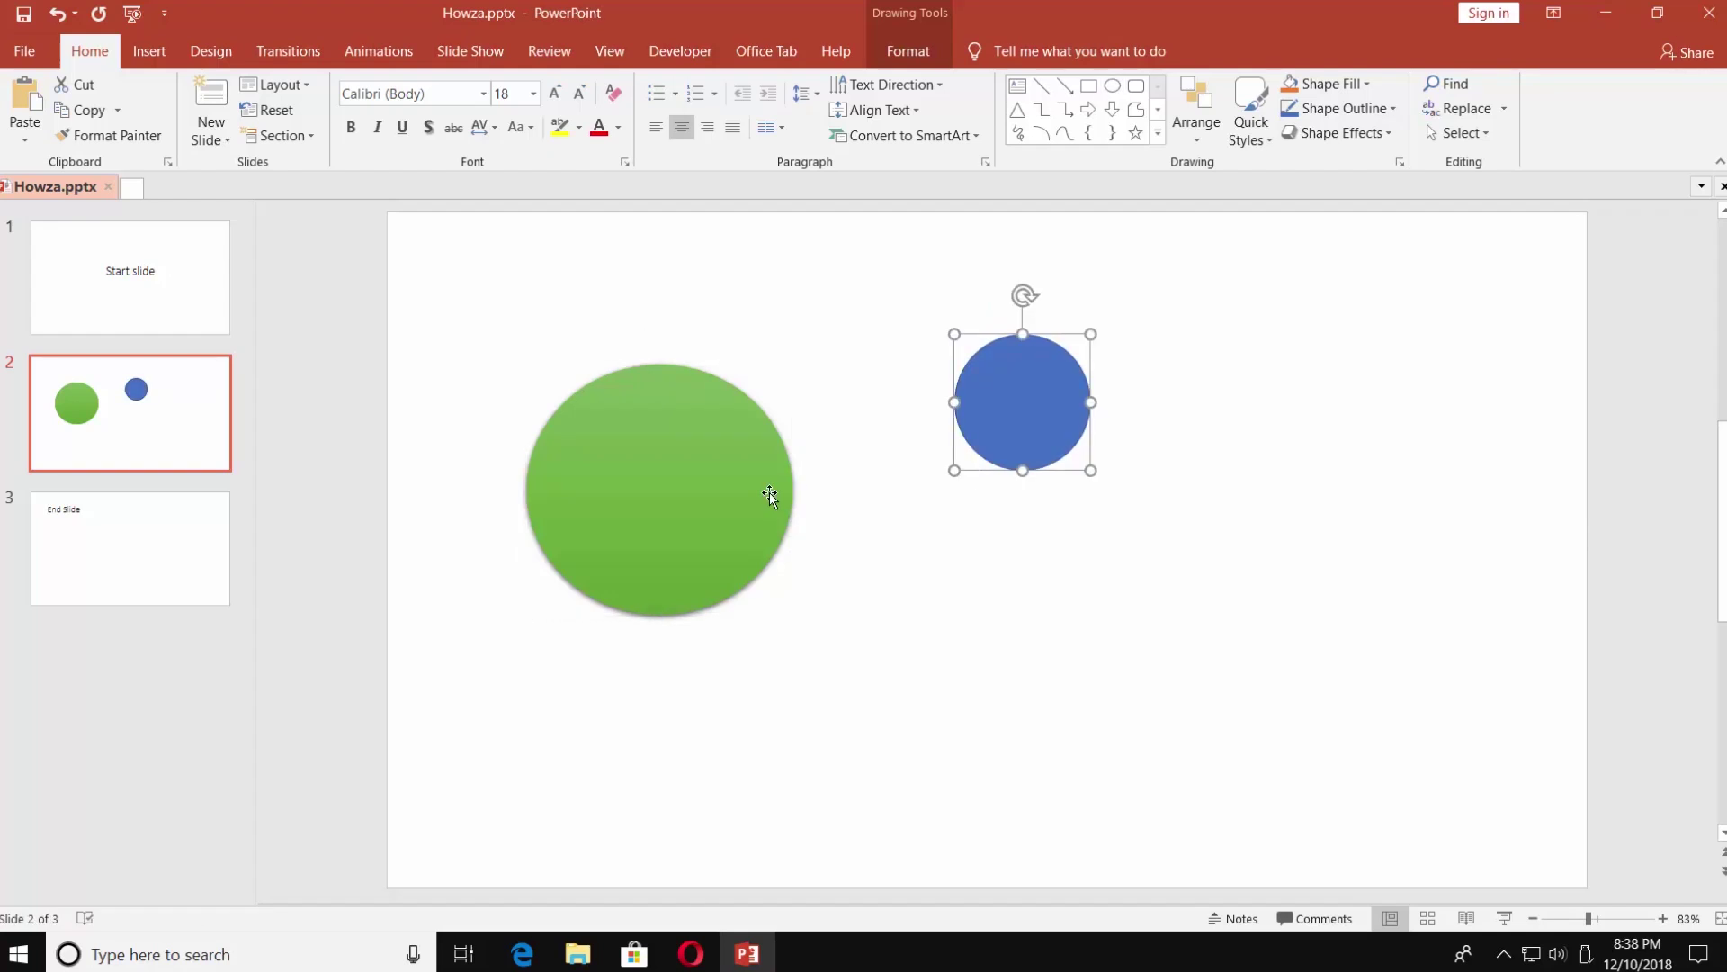
pyautogui.click(743, 501)
pyautogui.click(358, 49)
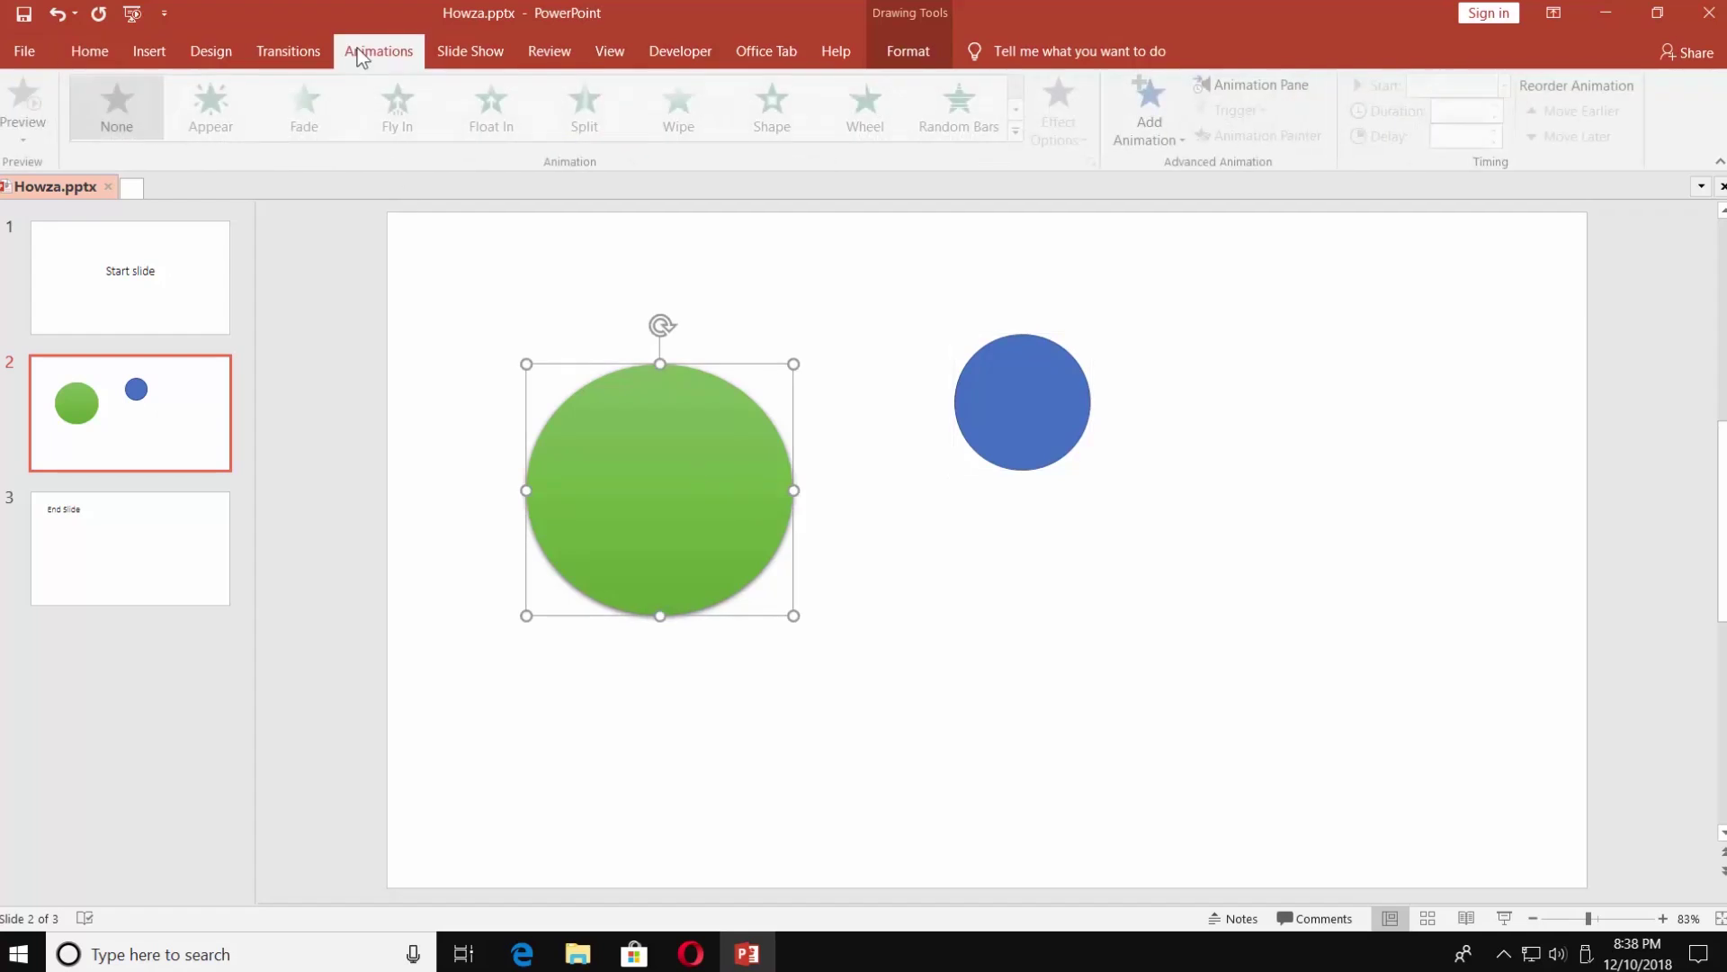
# - Give the large green circle a Wheel exit effect that starts With Previous
pyautogui.click(1156, 135)
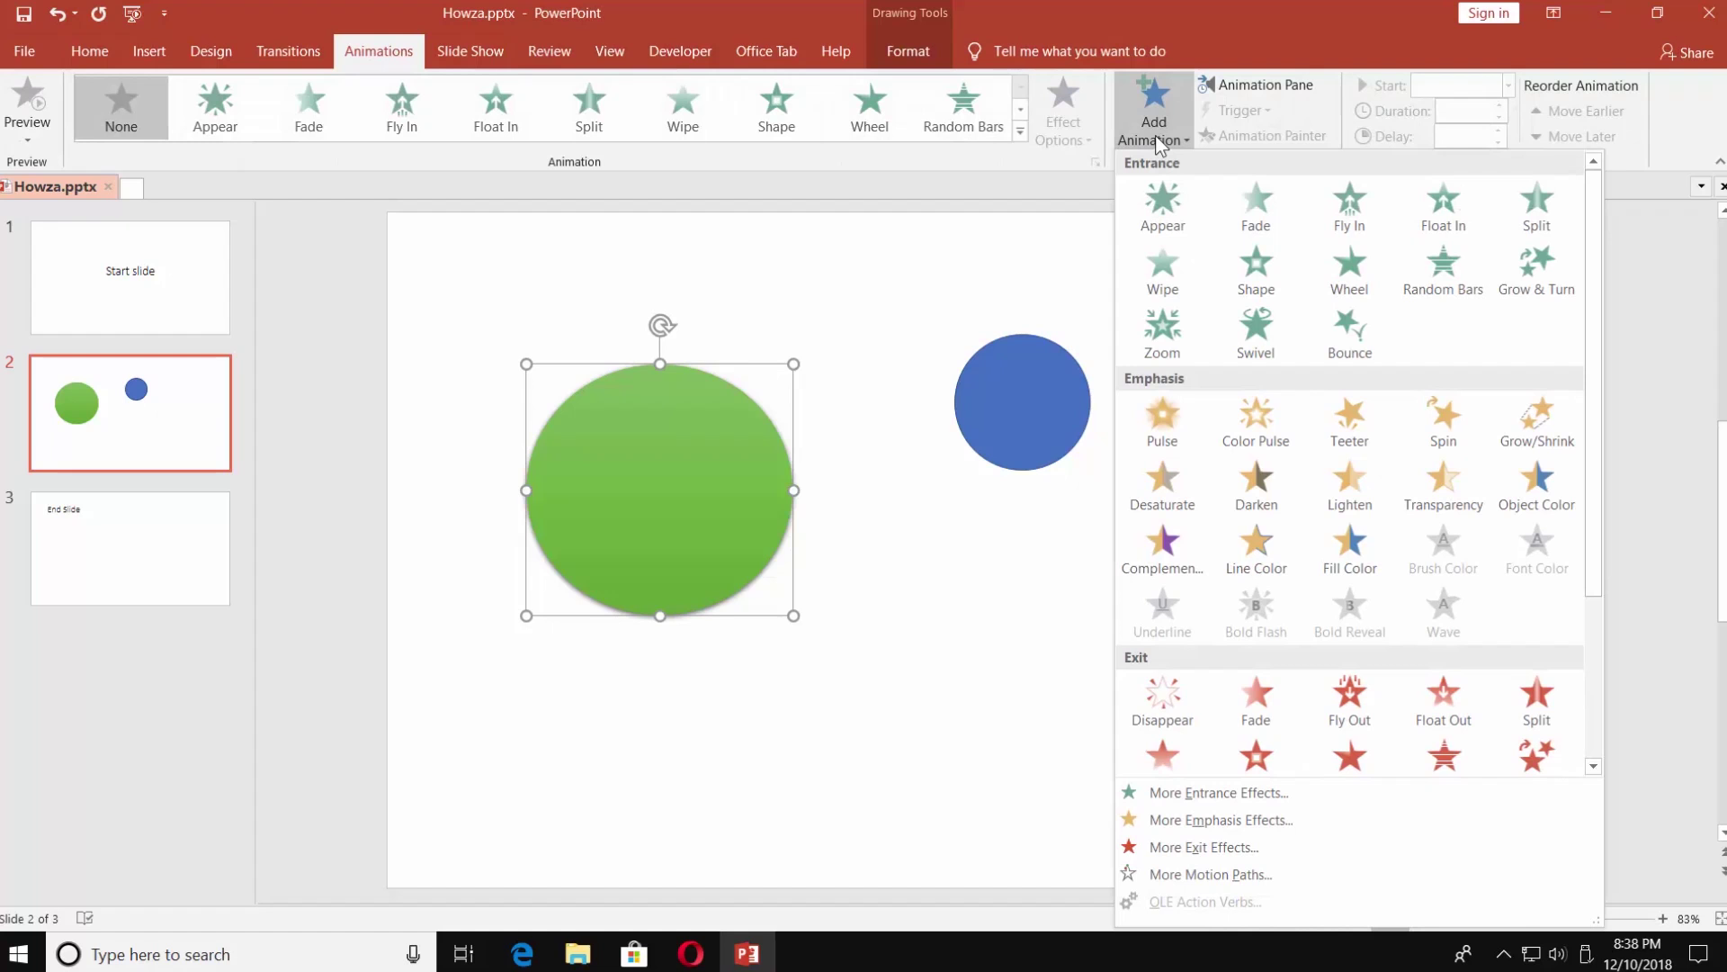
pyautogui.scroll(-3, 1354, 637)
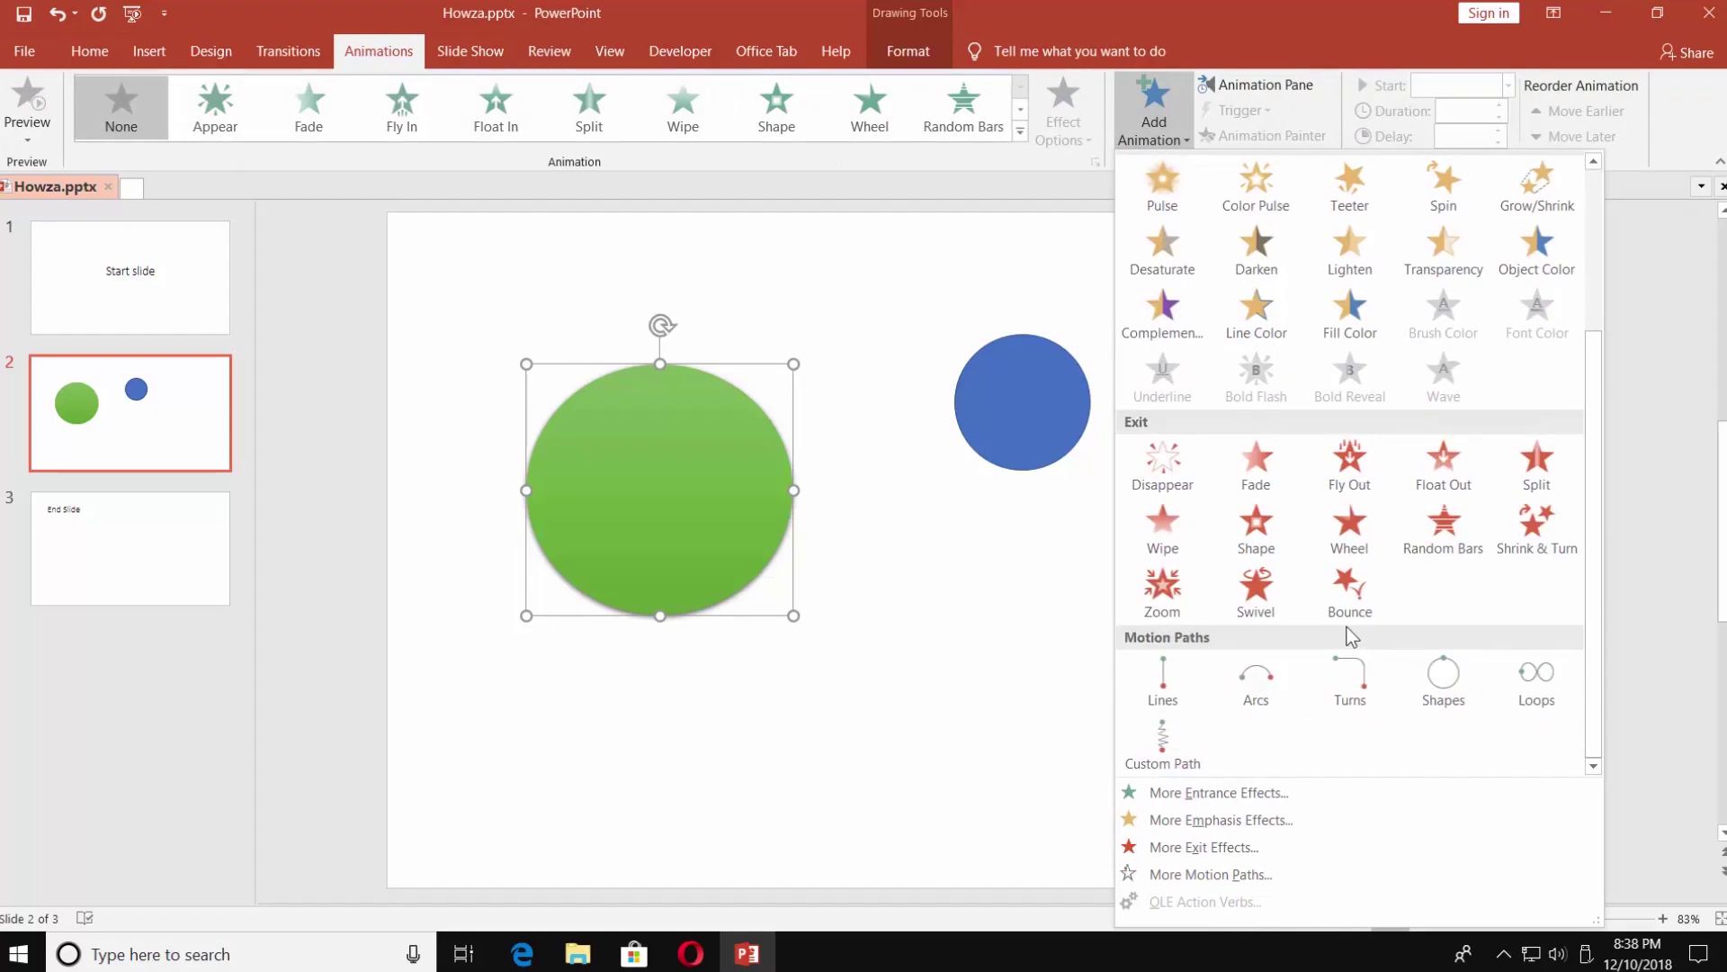
pyautogui.click(1341, 525)
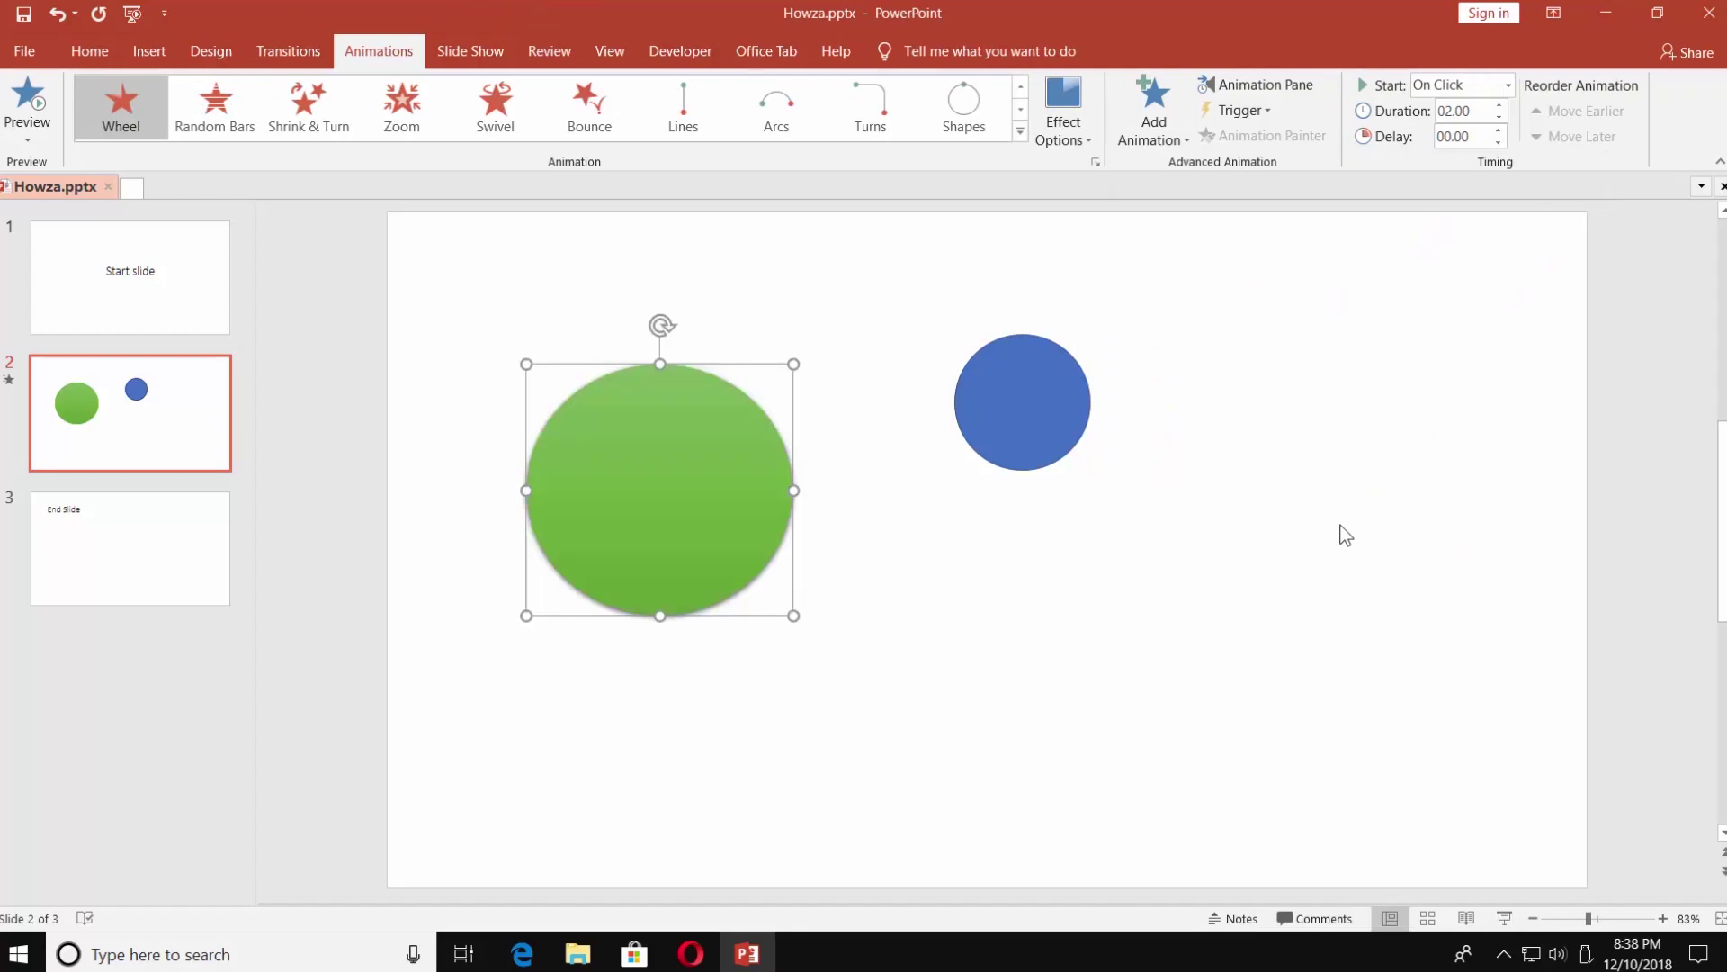
pyautogui.click(1346, 535)
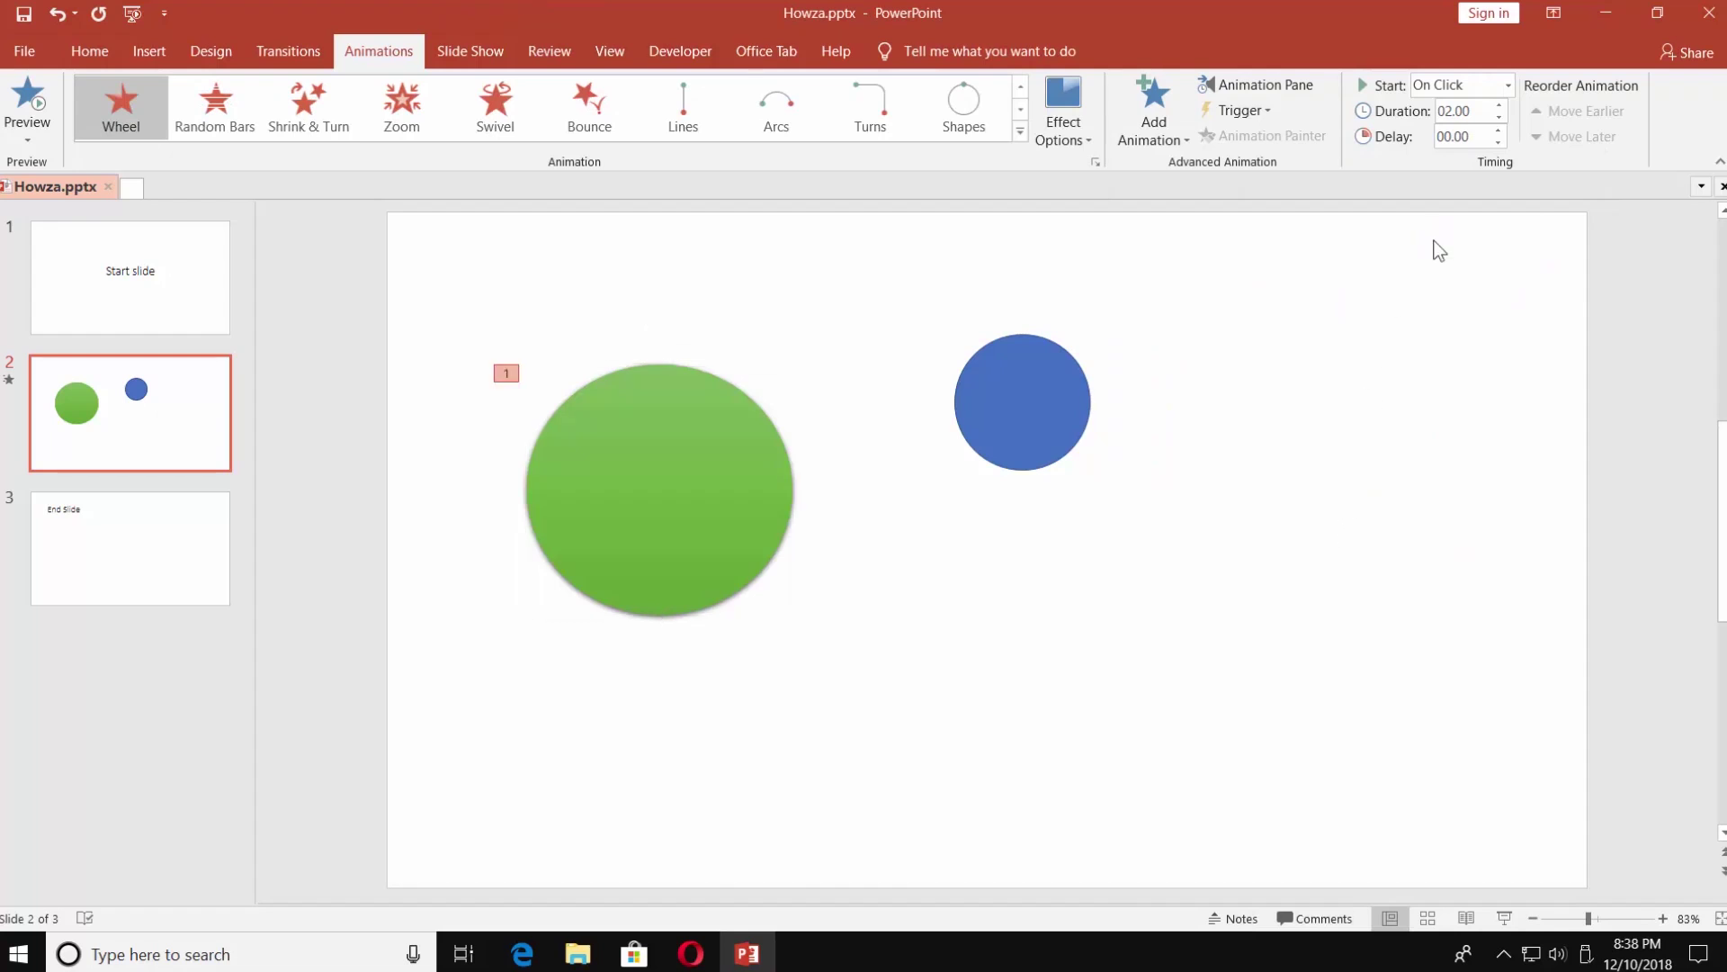
pyautogui.click(1507, 84)
pyautogui.click(1475, 133)
pyautogui.click(1188, 370)
pyautogui.click(1043, 416)
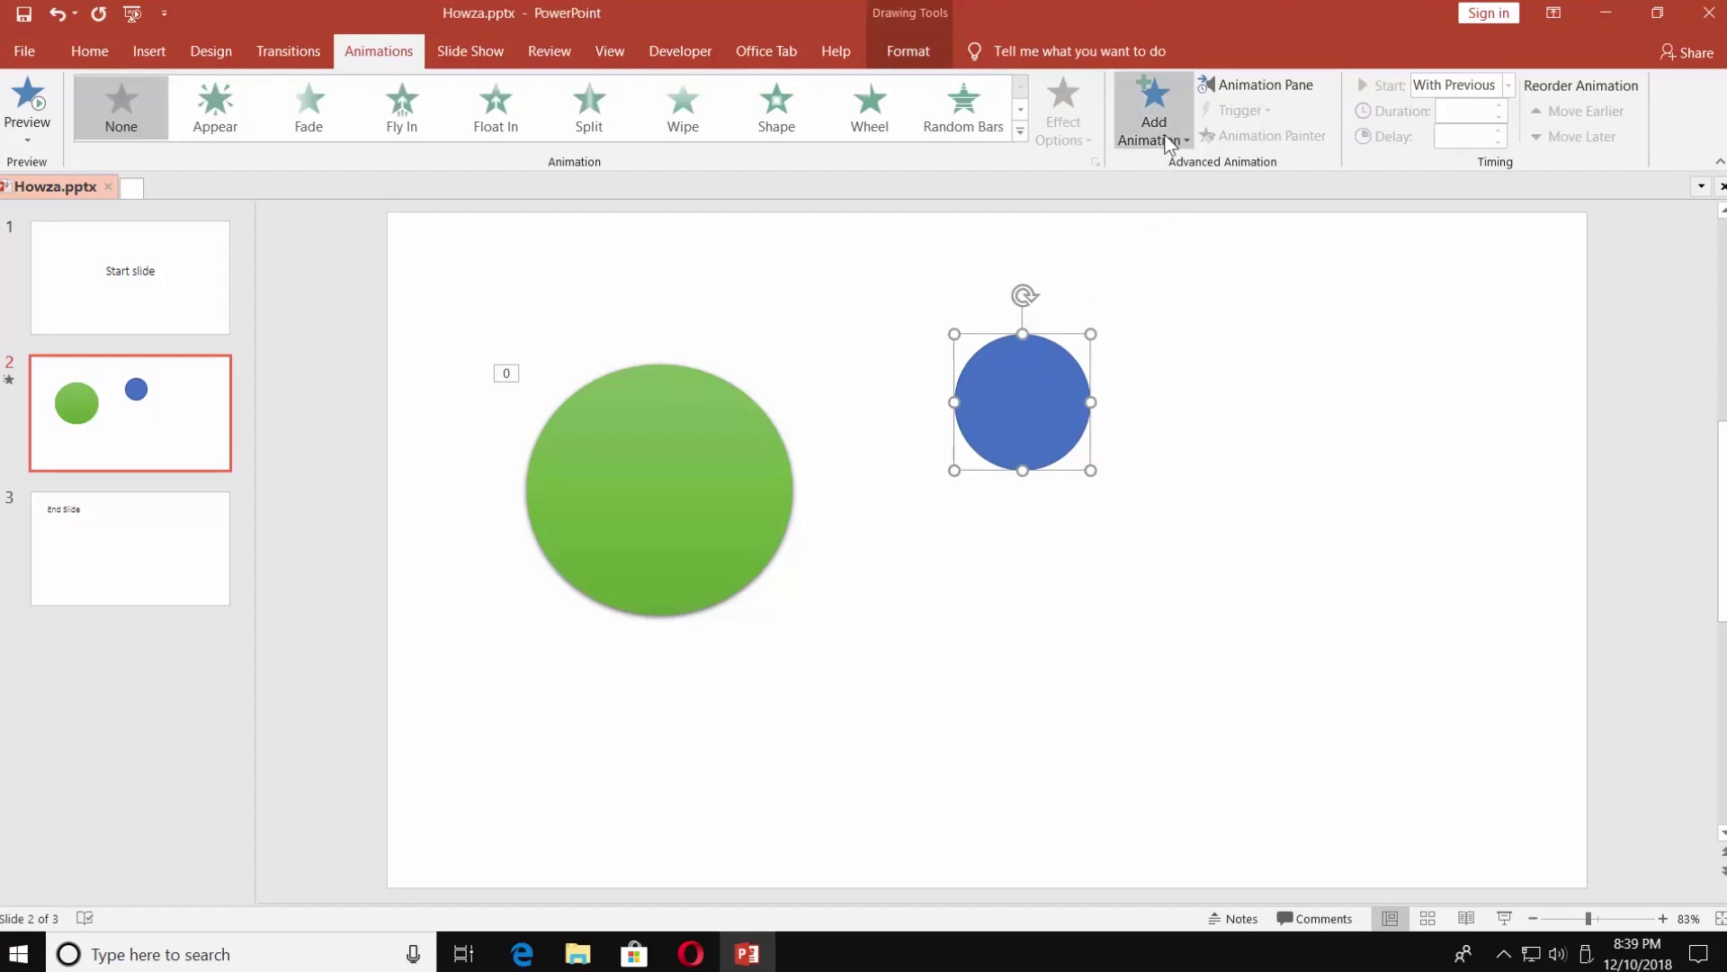
pyautogui.click(90, 51)
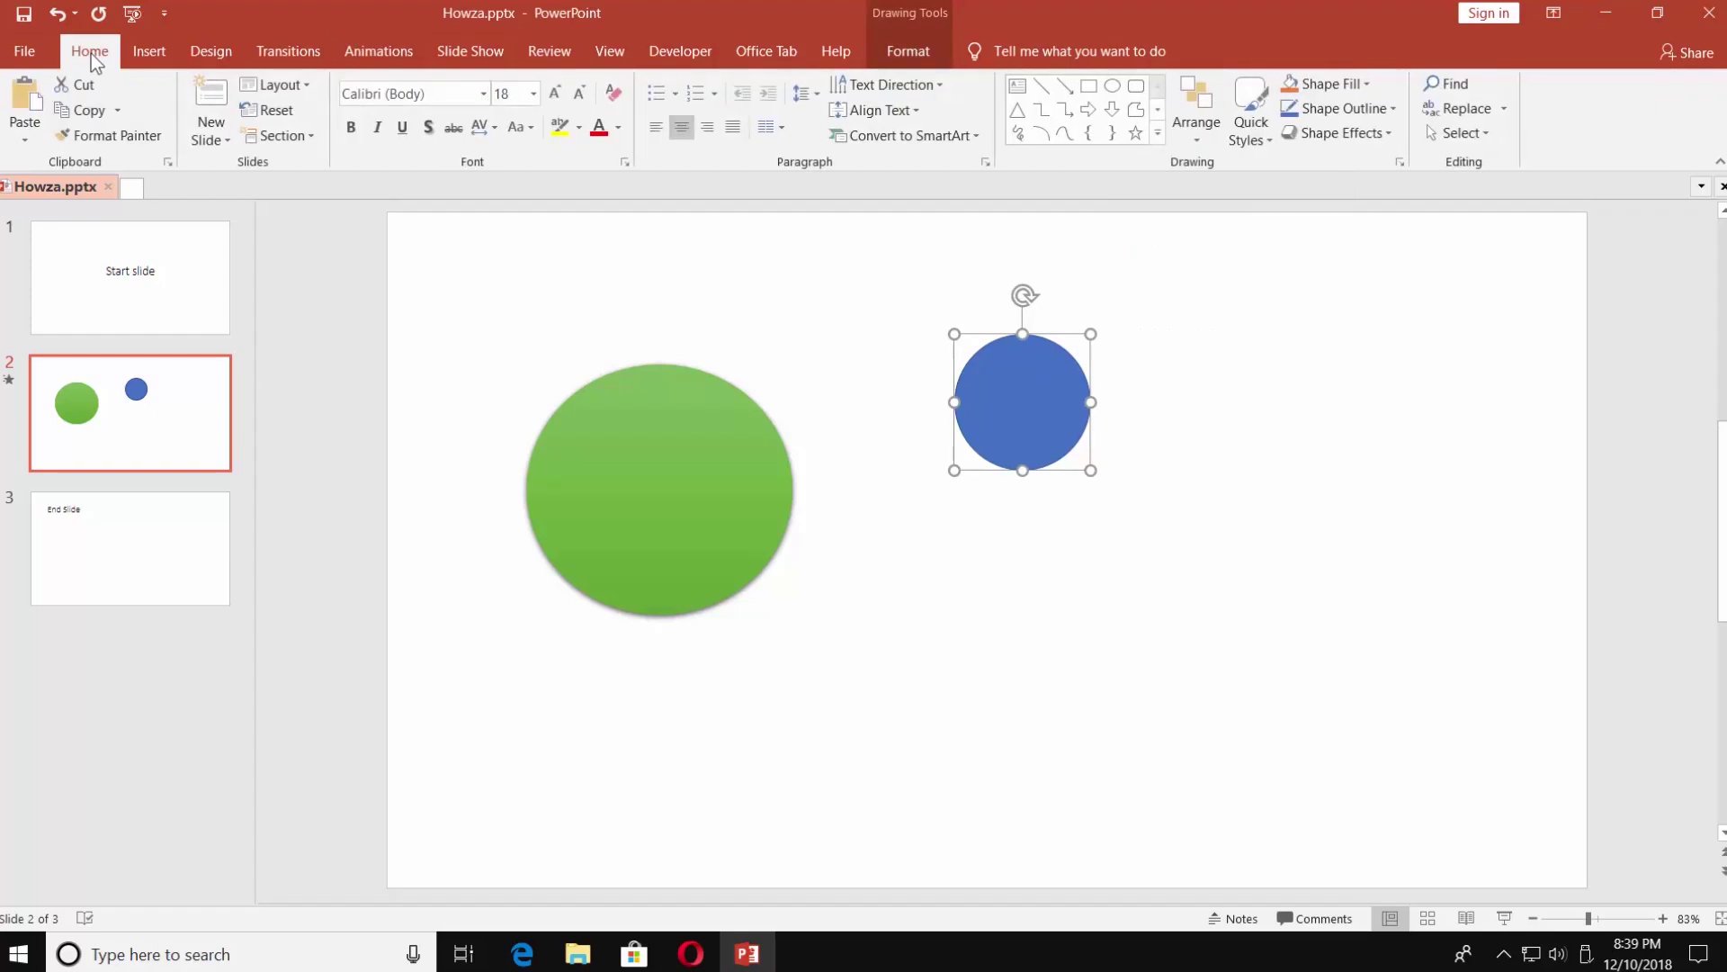
# - Give the small circle a light-green style, duplicate it and spread the copies out
pyautogui.click(1248, 131)
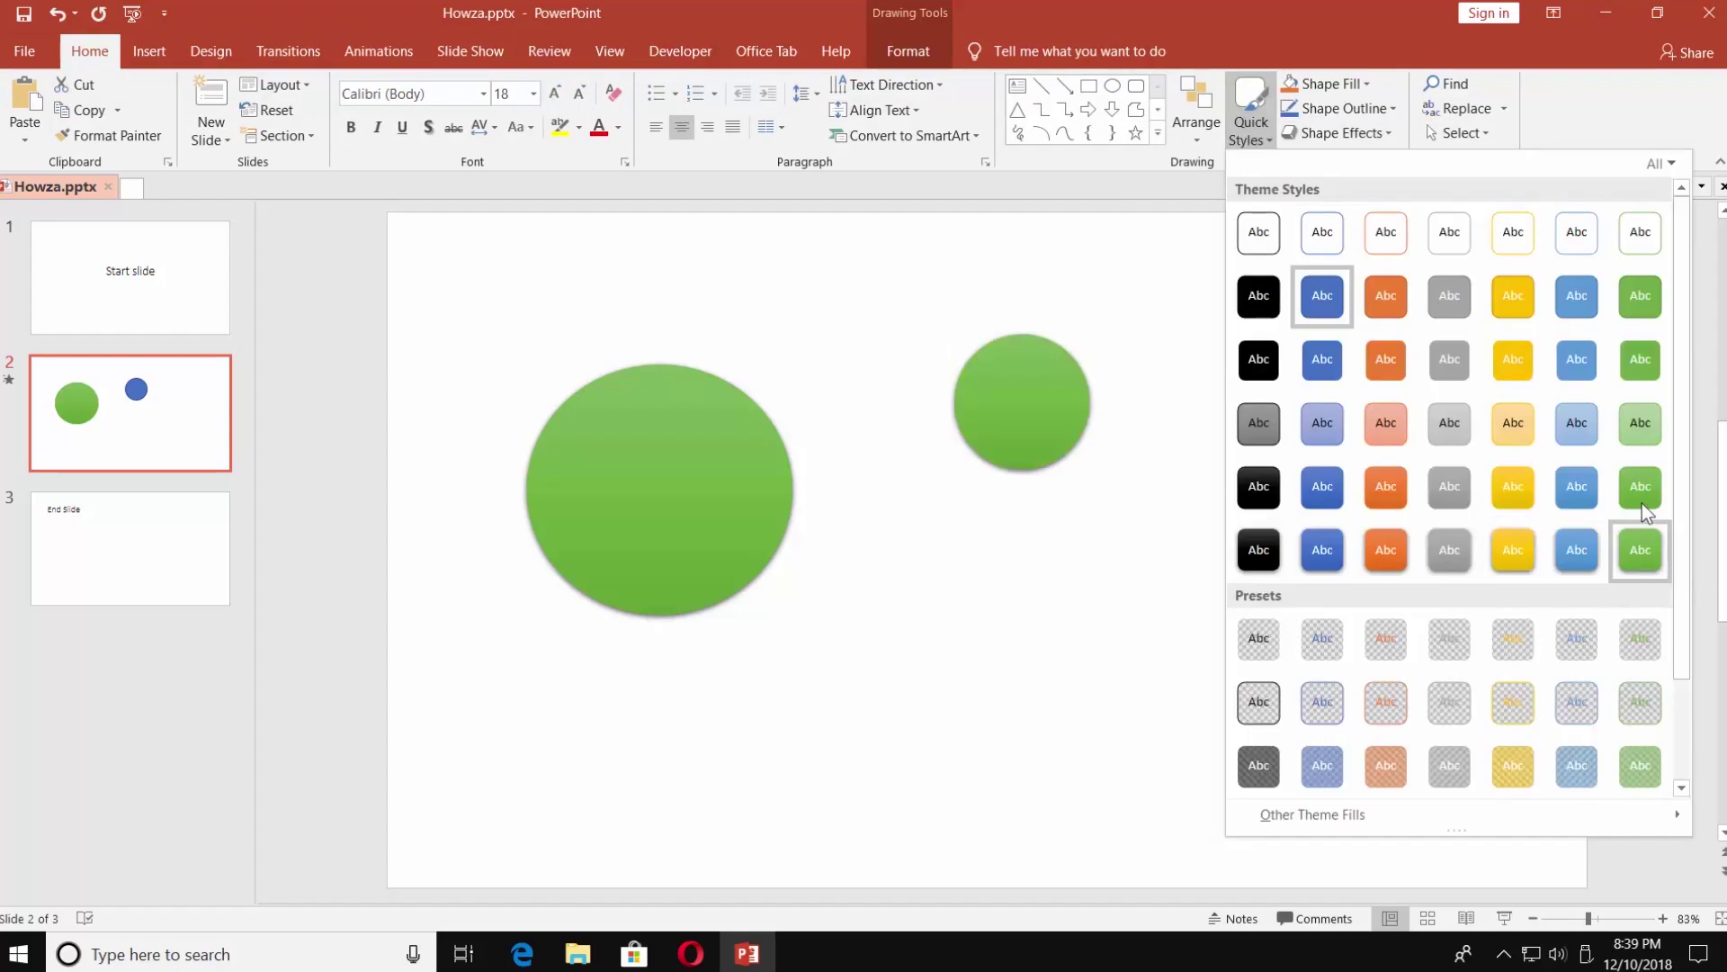
pyautogui.click(1639, 424)
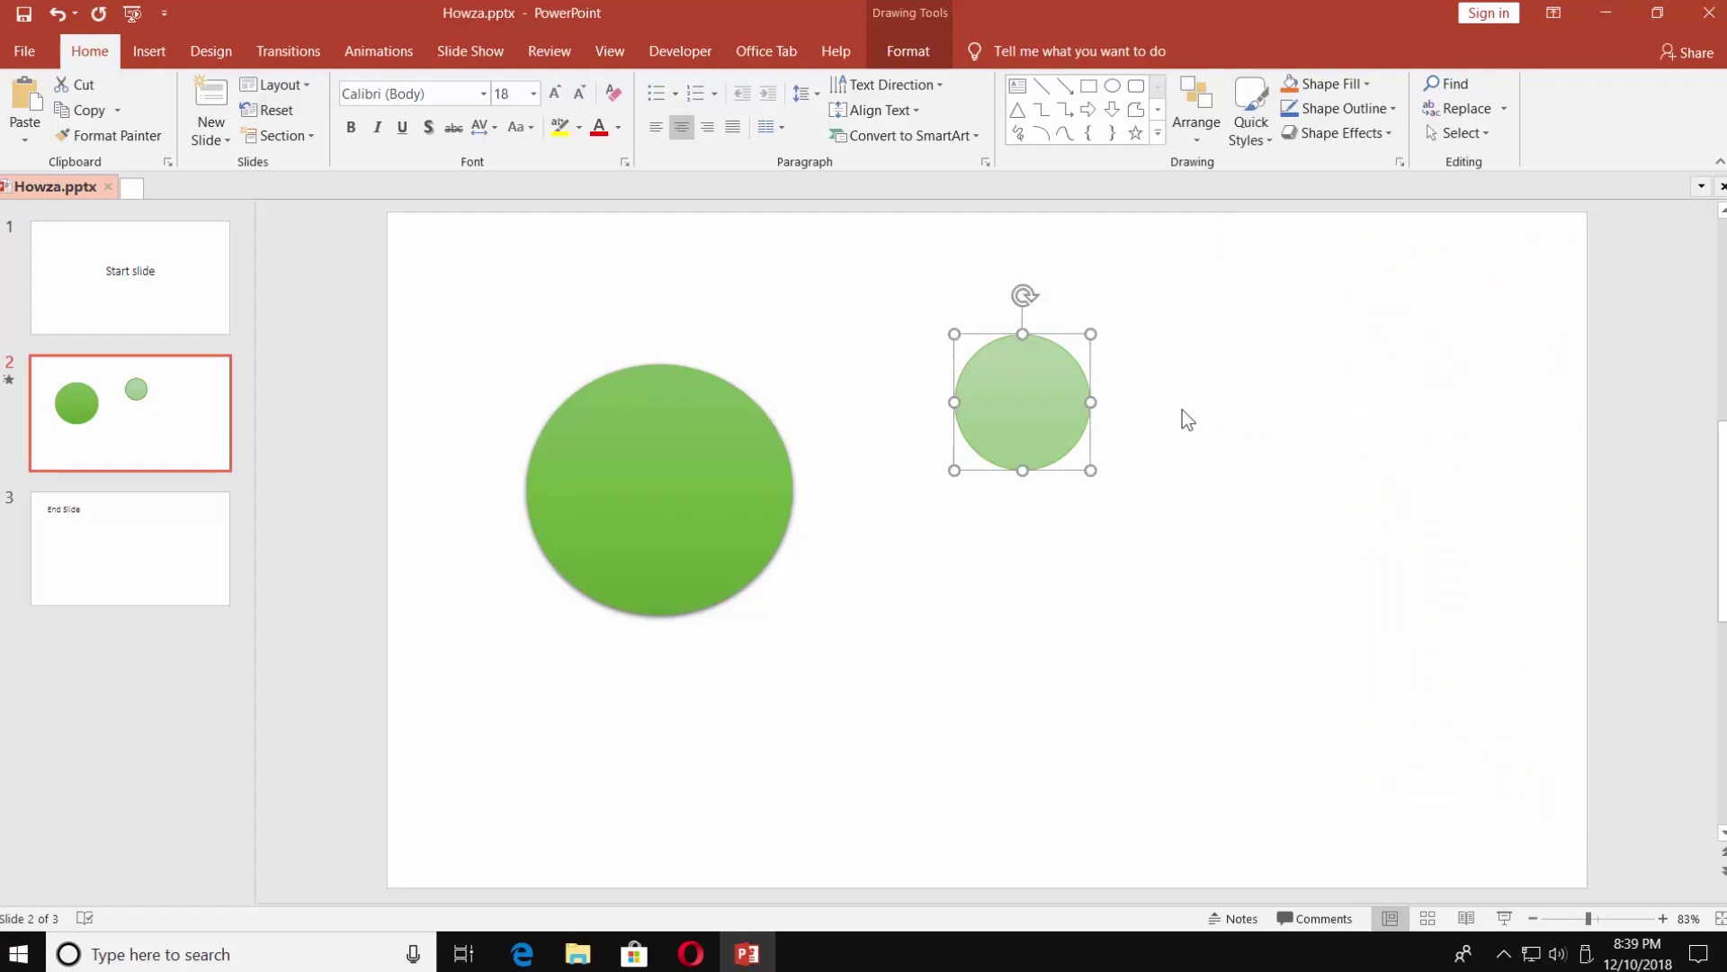
pyautogui.hotkey('ctrl', 'd')
pyautogui.hotkey('ctrl', 'd')
pyautogui.hotkey('ctrl', 'd')
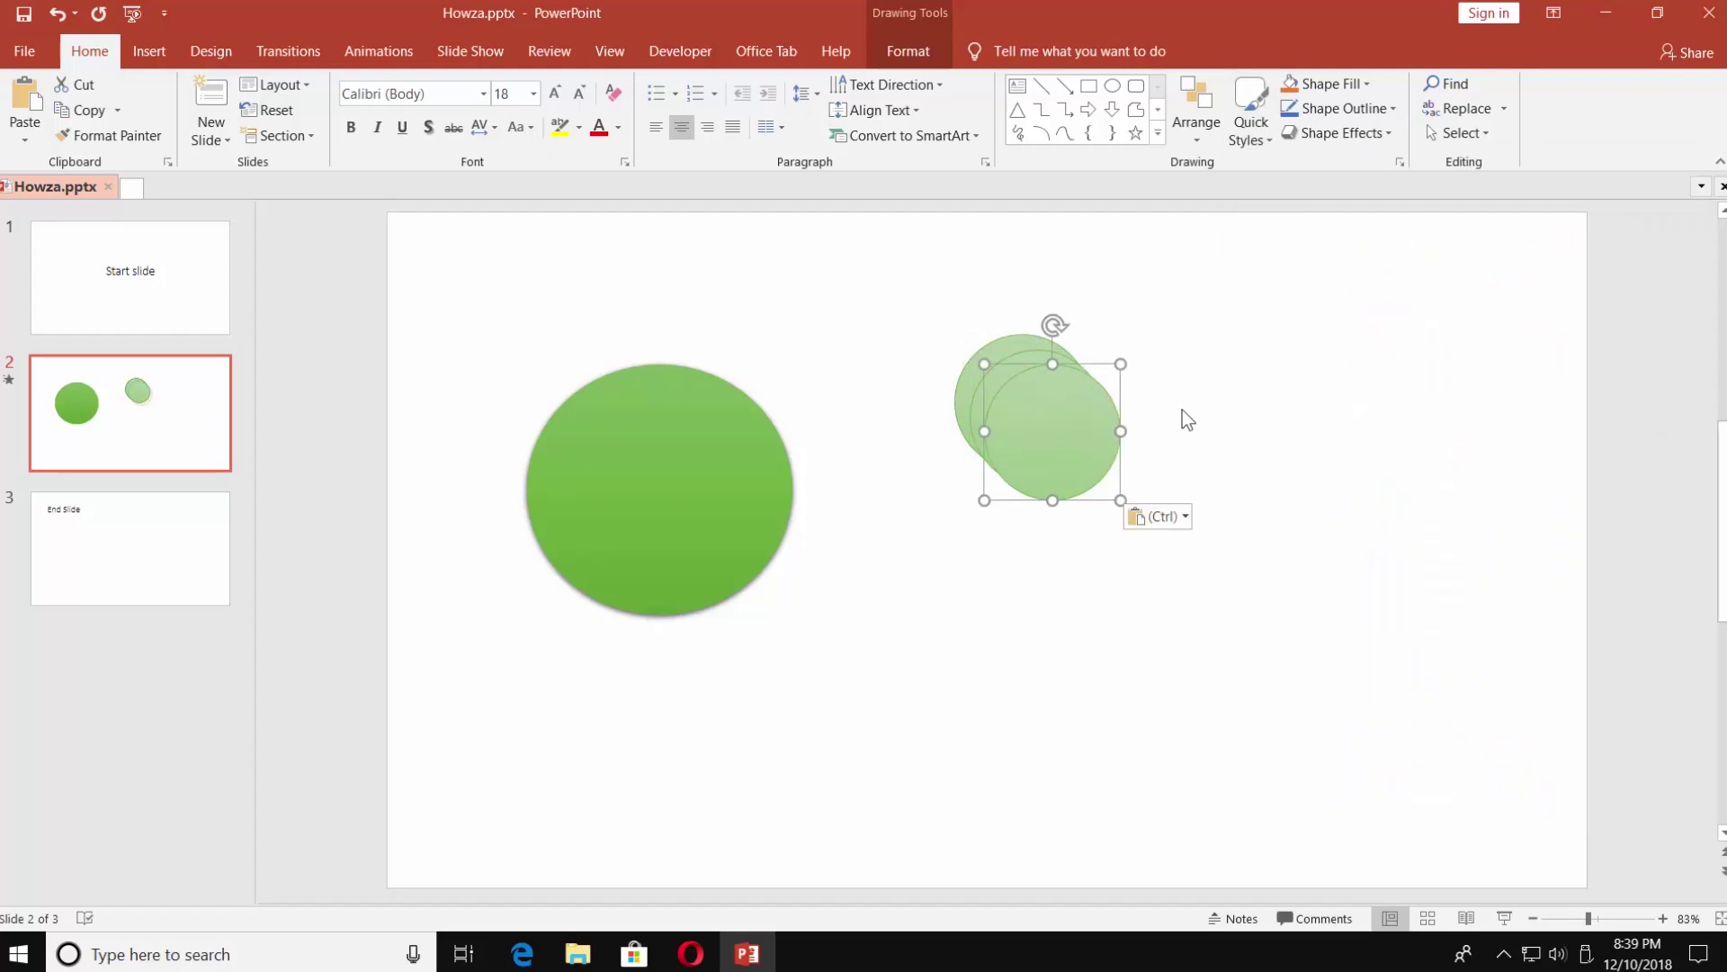
pyautogui.hotkey('ctrl', 'd')
pyautogui.moveTo(1095, 467); pyautogui.dragTo(1353, 589)
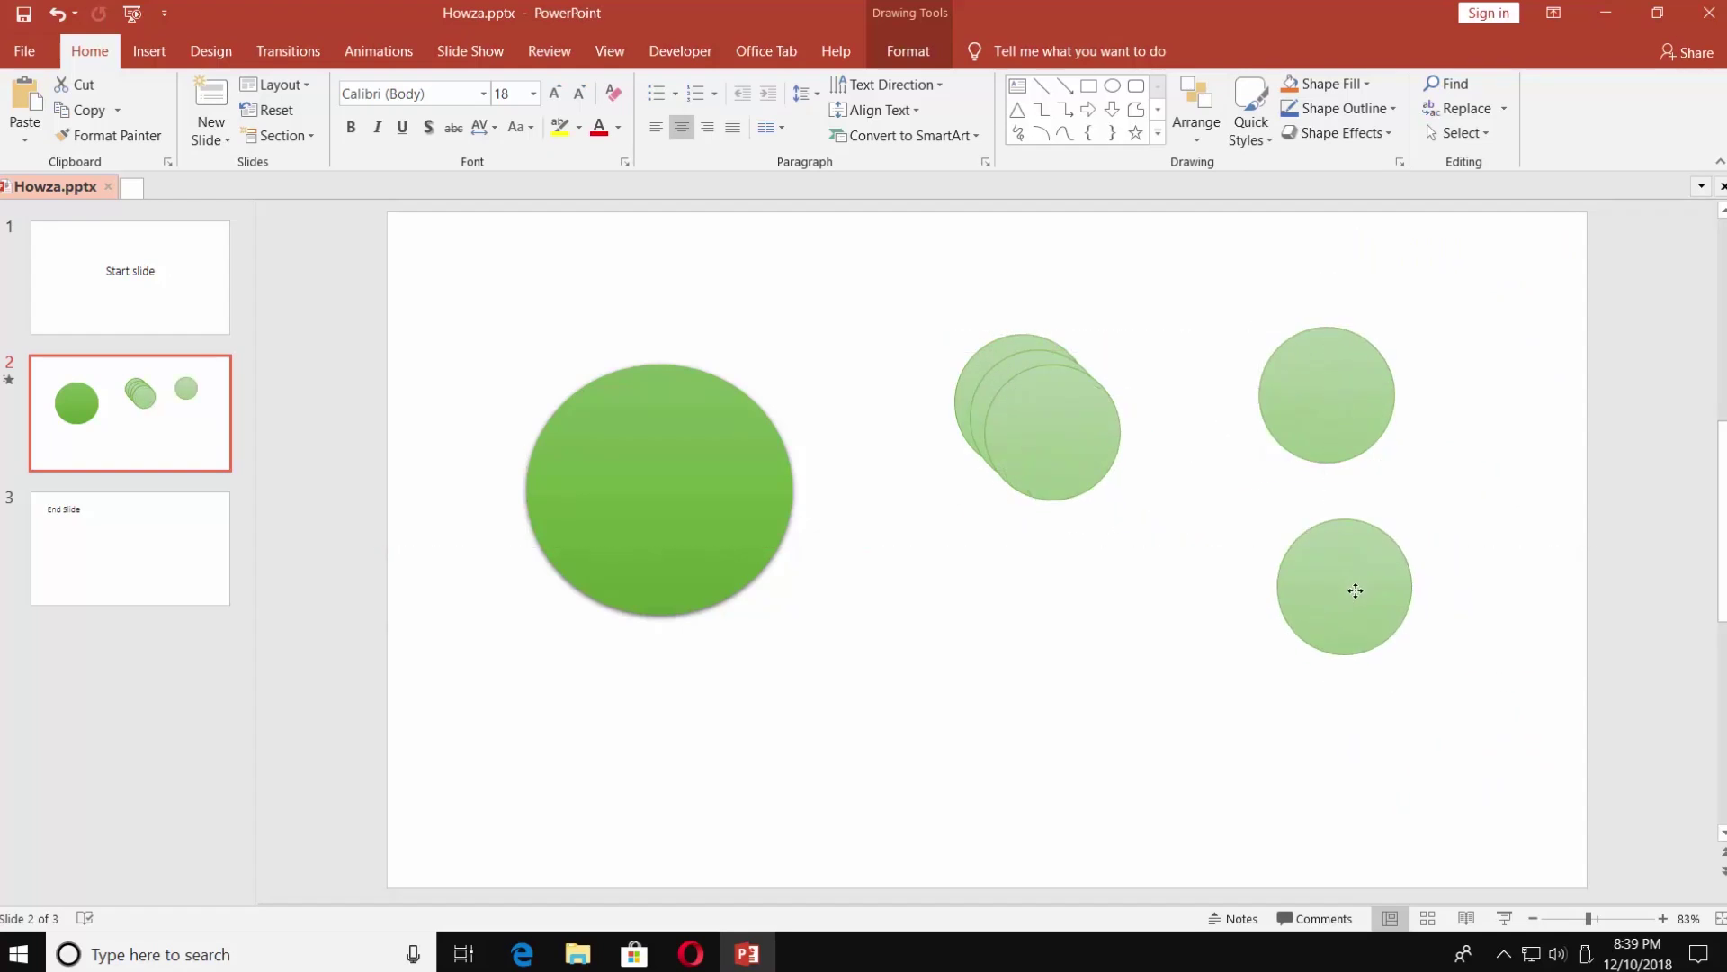
pyautogui.moveTo(1087, 473); pyautogui.dragTo(1090, 685)
pyautogui.moveTo(1014, 428); pyautogui.dragTo(837, 763)
# - Number the five light-green circles 1 through 5
pyautogui.write('1')
pyautogui.click(1037, 663)
pyautogui.write('2')
pyautogui.click(1022, 396)
pyautogui.write('3')
pyautogui.click(1329, 389)
pyautogui.write('4')
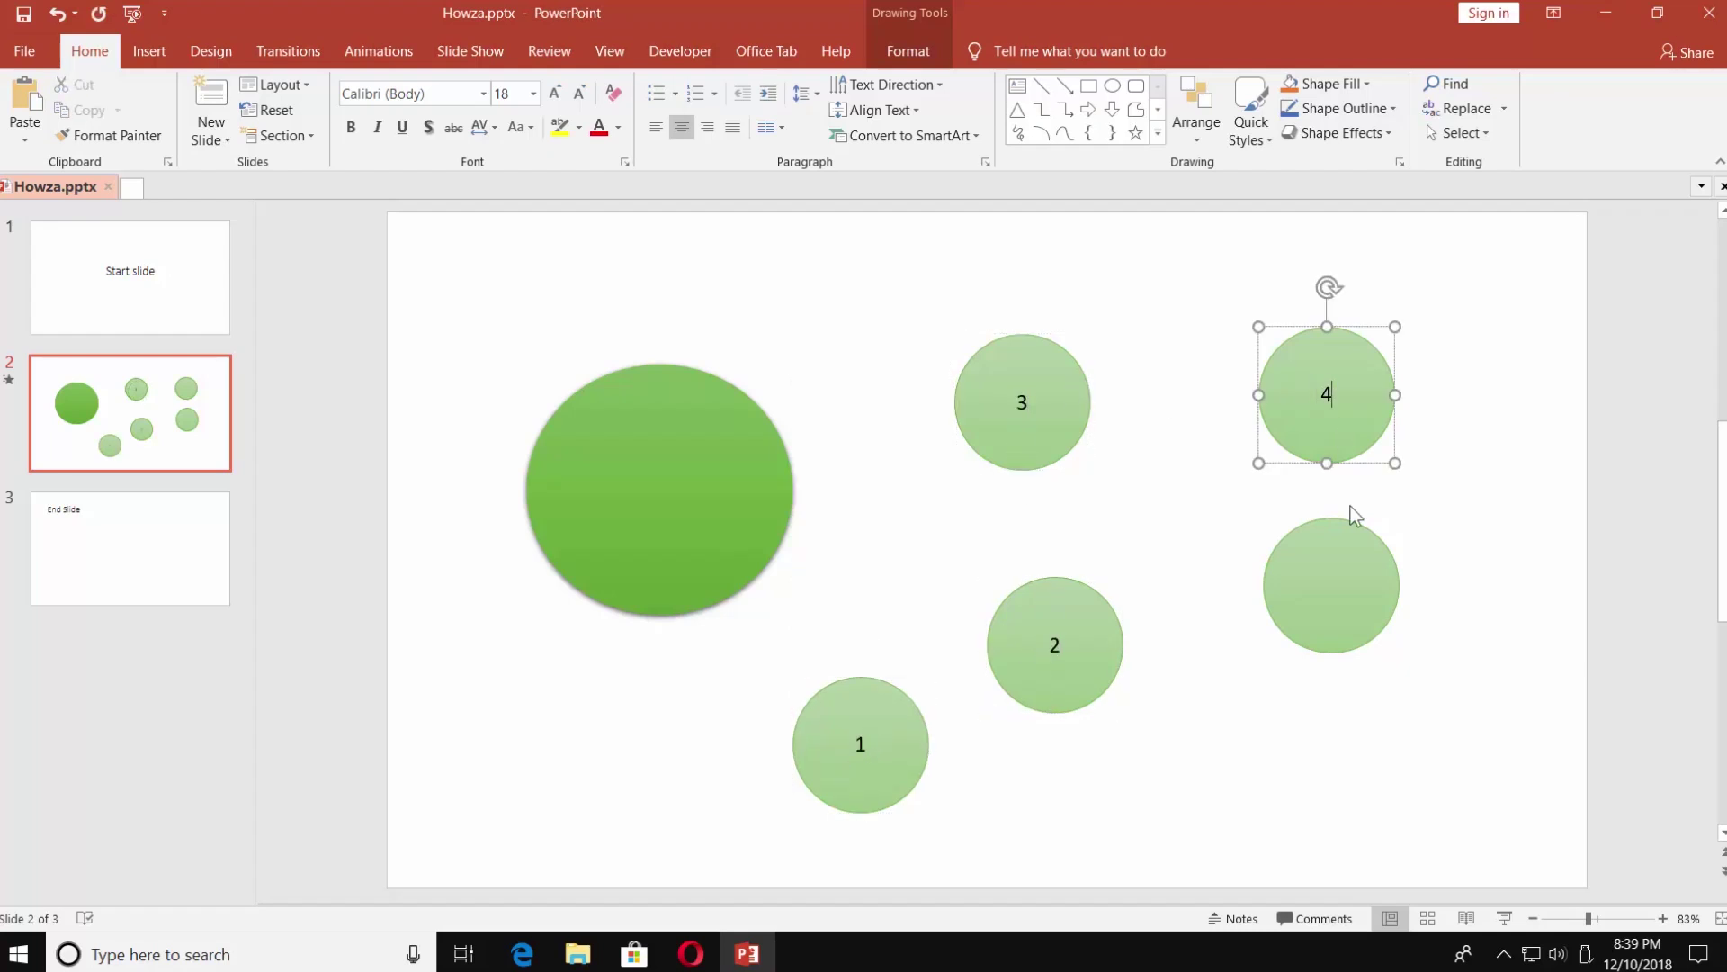
pyautogui.click(1361, 601)
pyautogui.write('5')
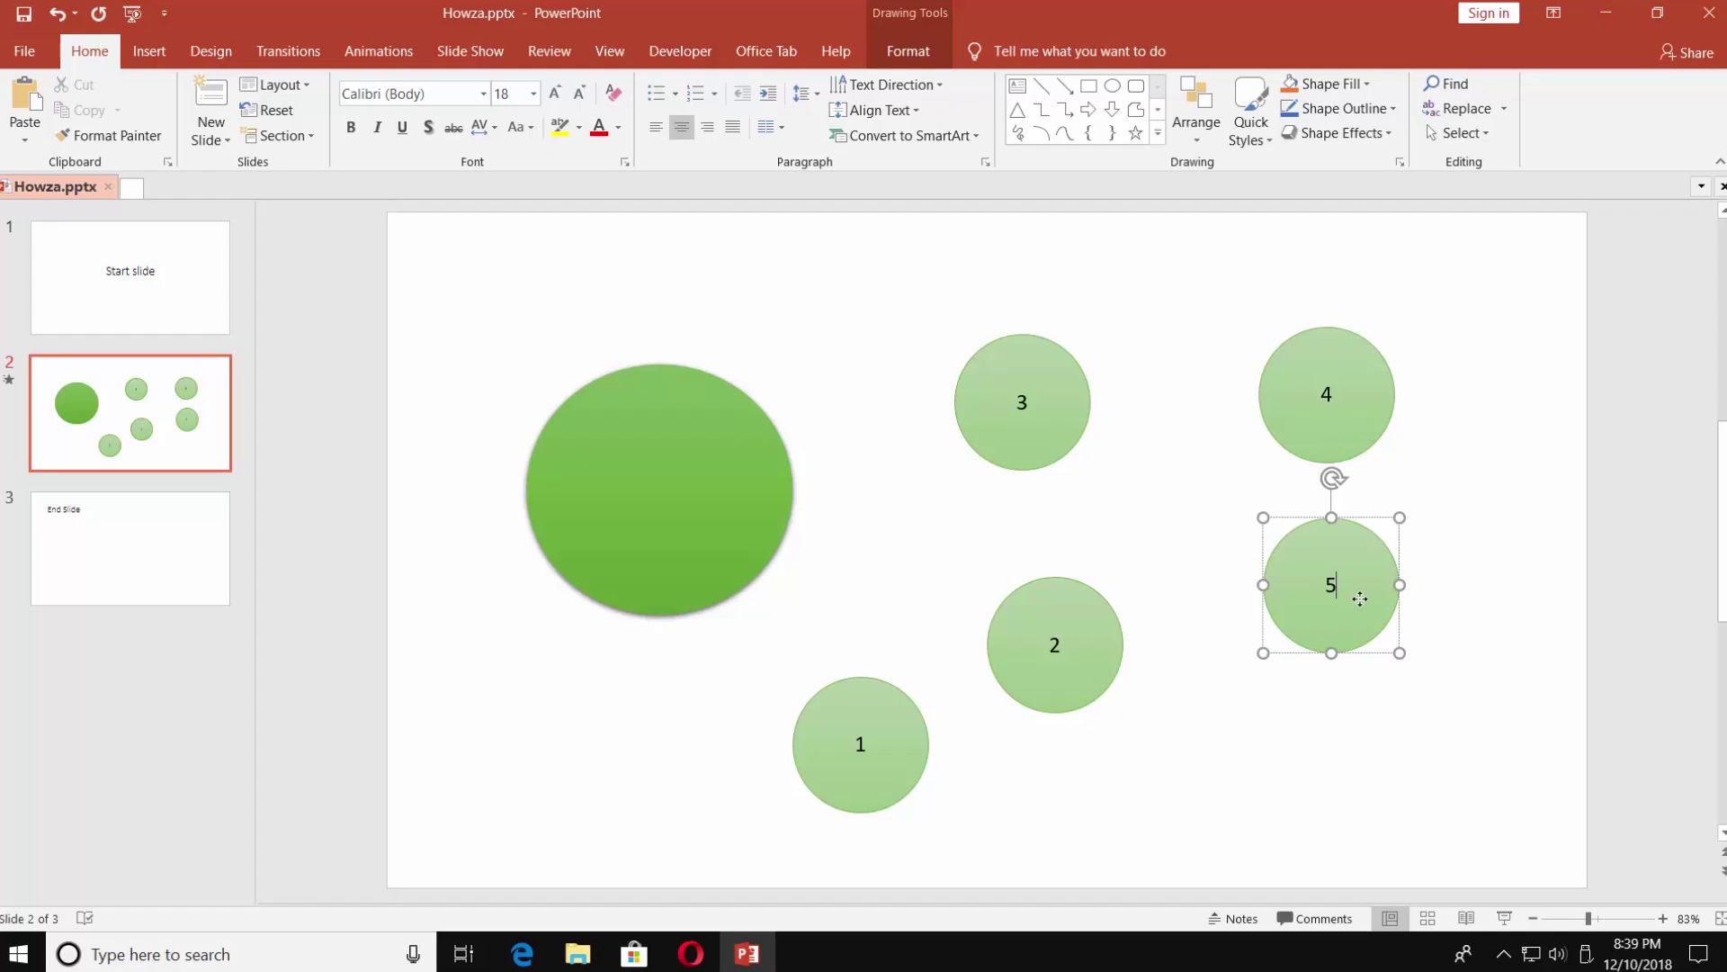
pyautogui.click(1364, 671)
# - Give circle 5 a Disappear exit starting With Previous after a 01.00-second delay
pyautogui.click(1351, 608)
pyautogui.click(391, 61)
pyautogui.click(1148, 137)
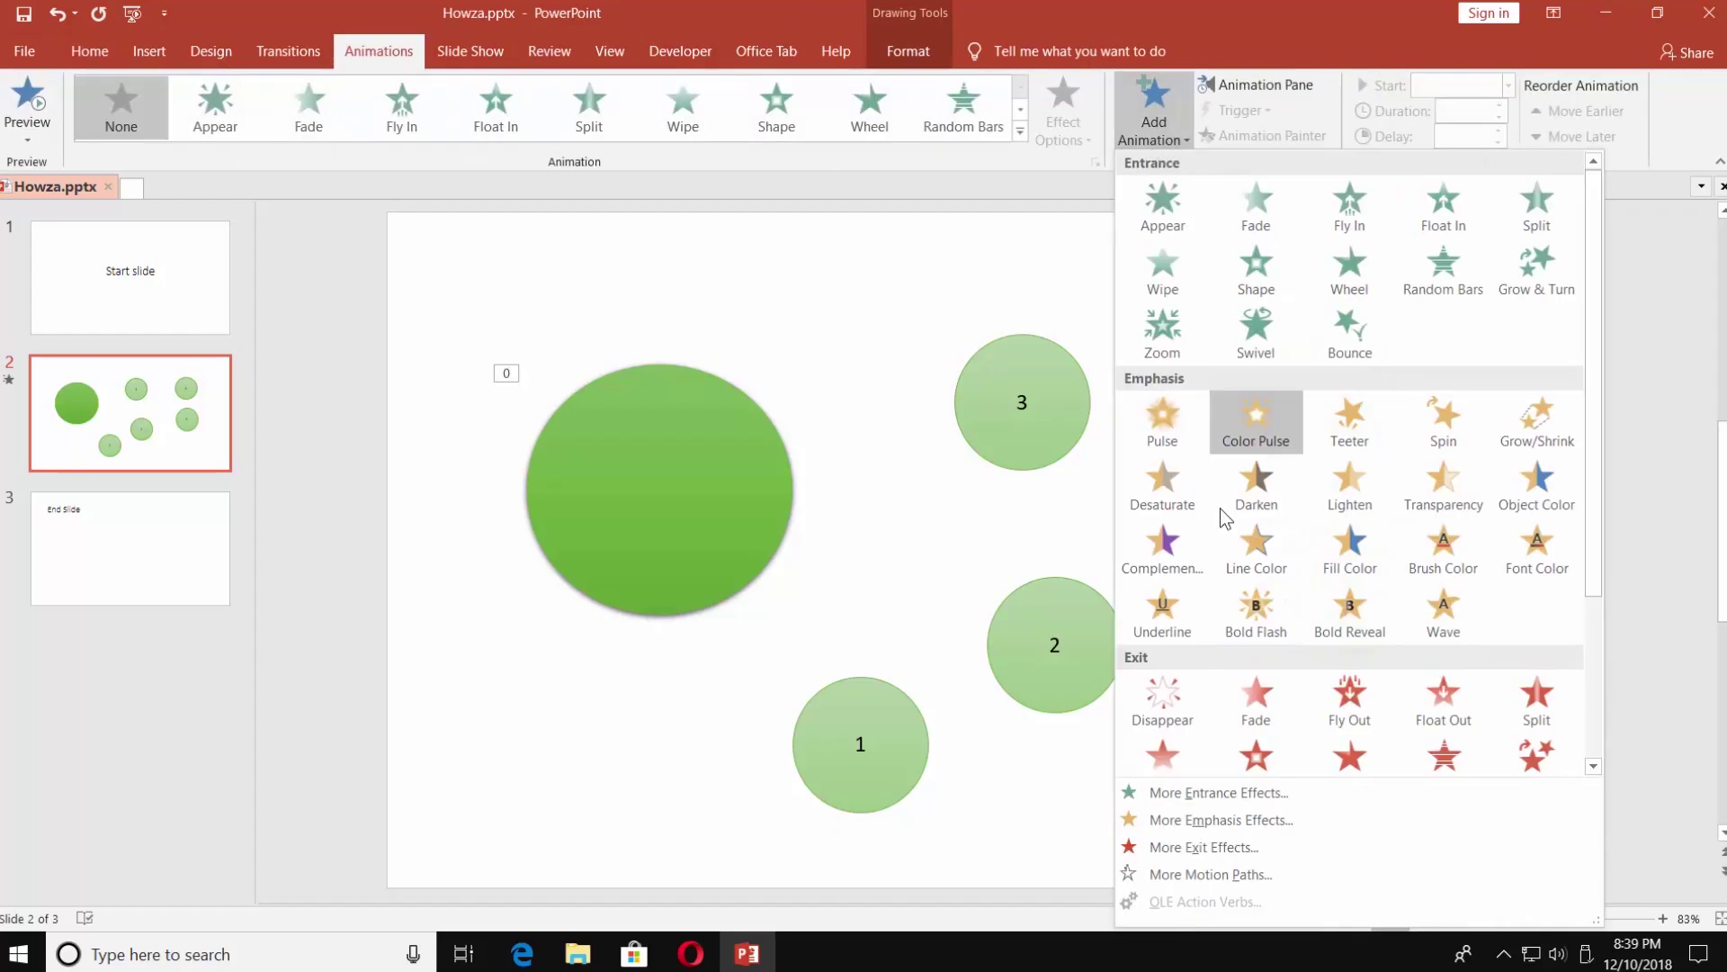
pyautogui.click(1171, 695)
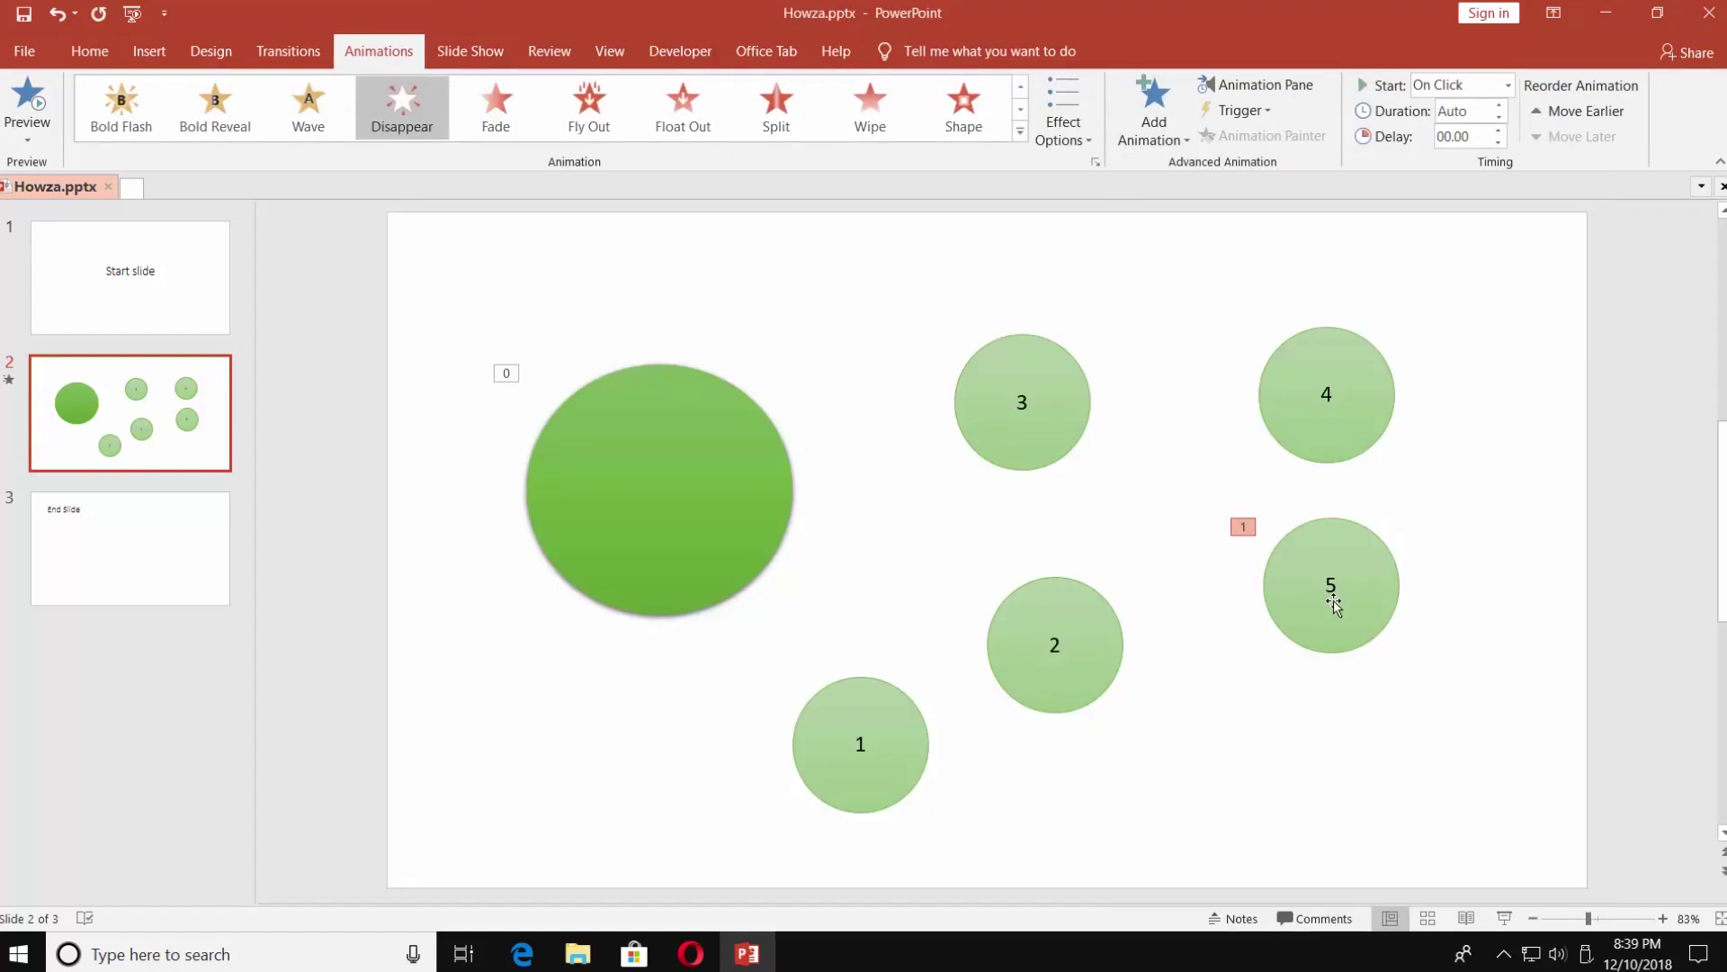
pyautogui.click(1333, 601)
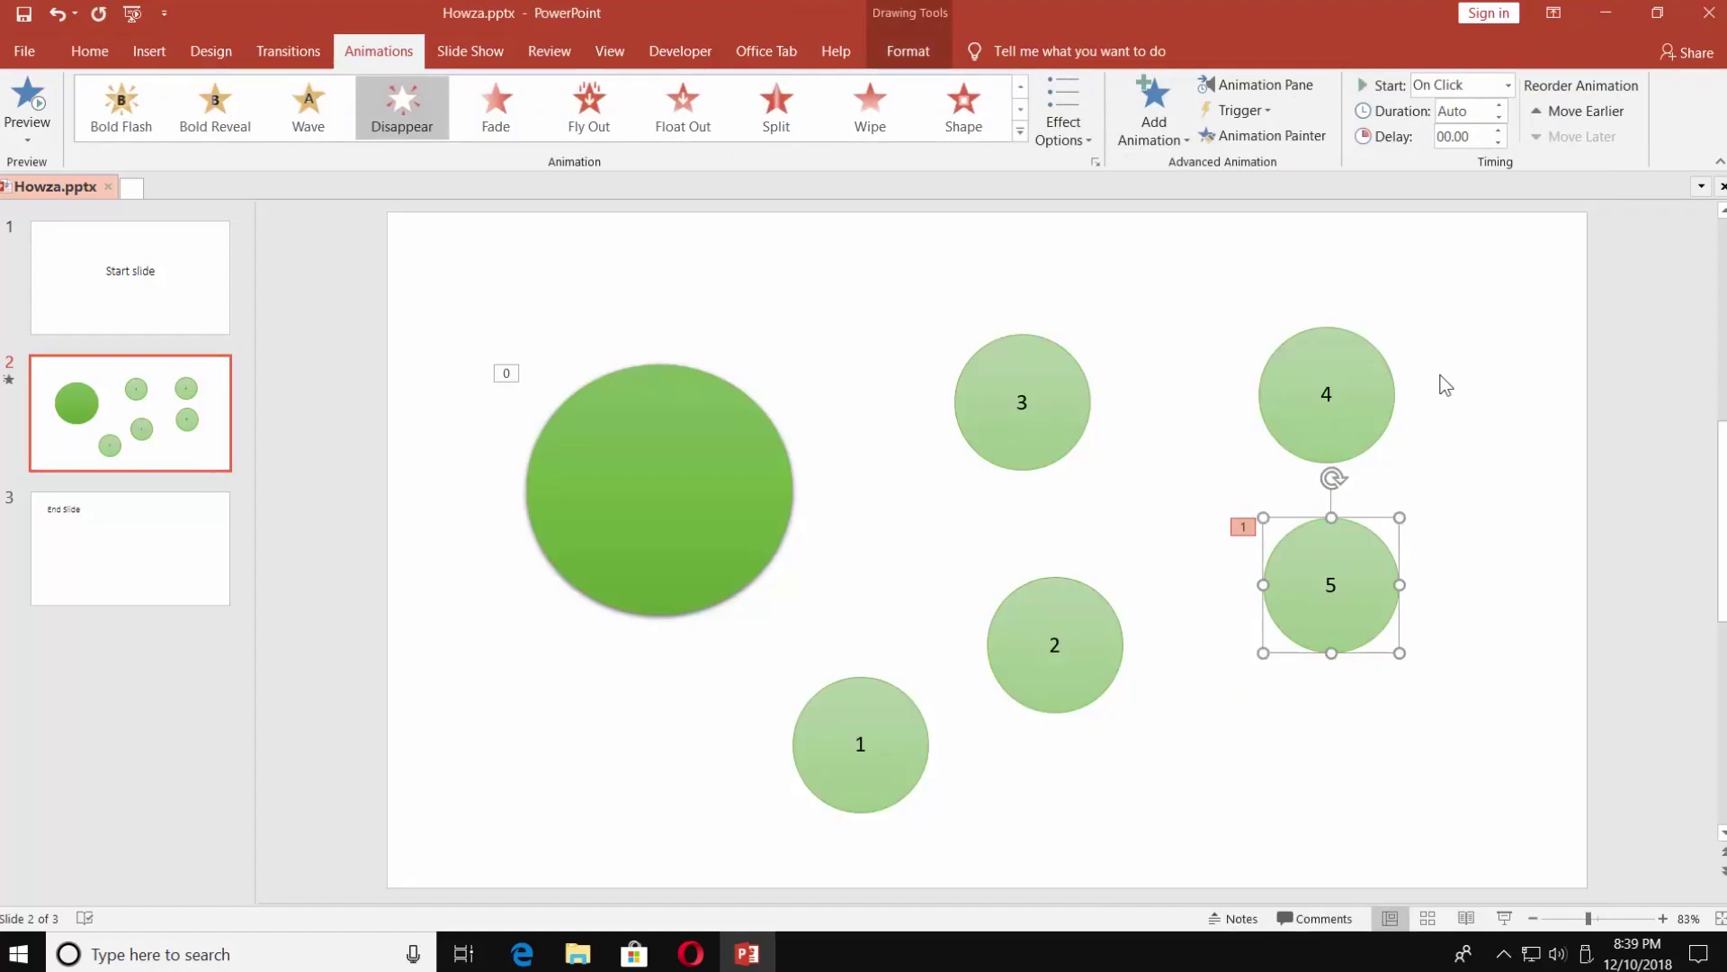
pyautogui.click(1507, 88)
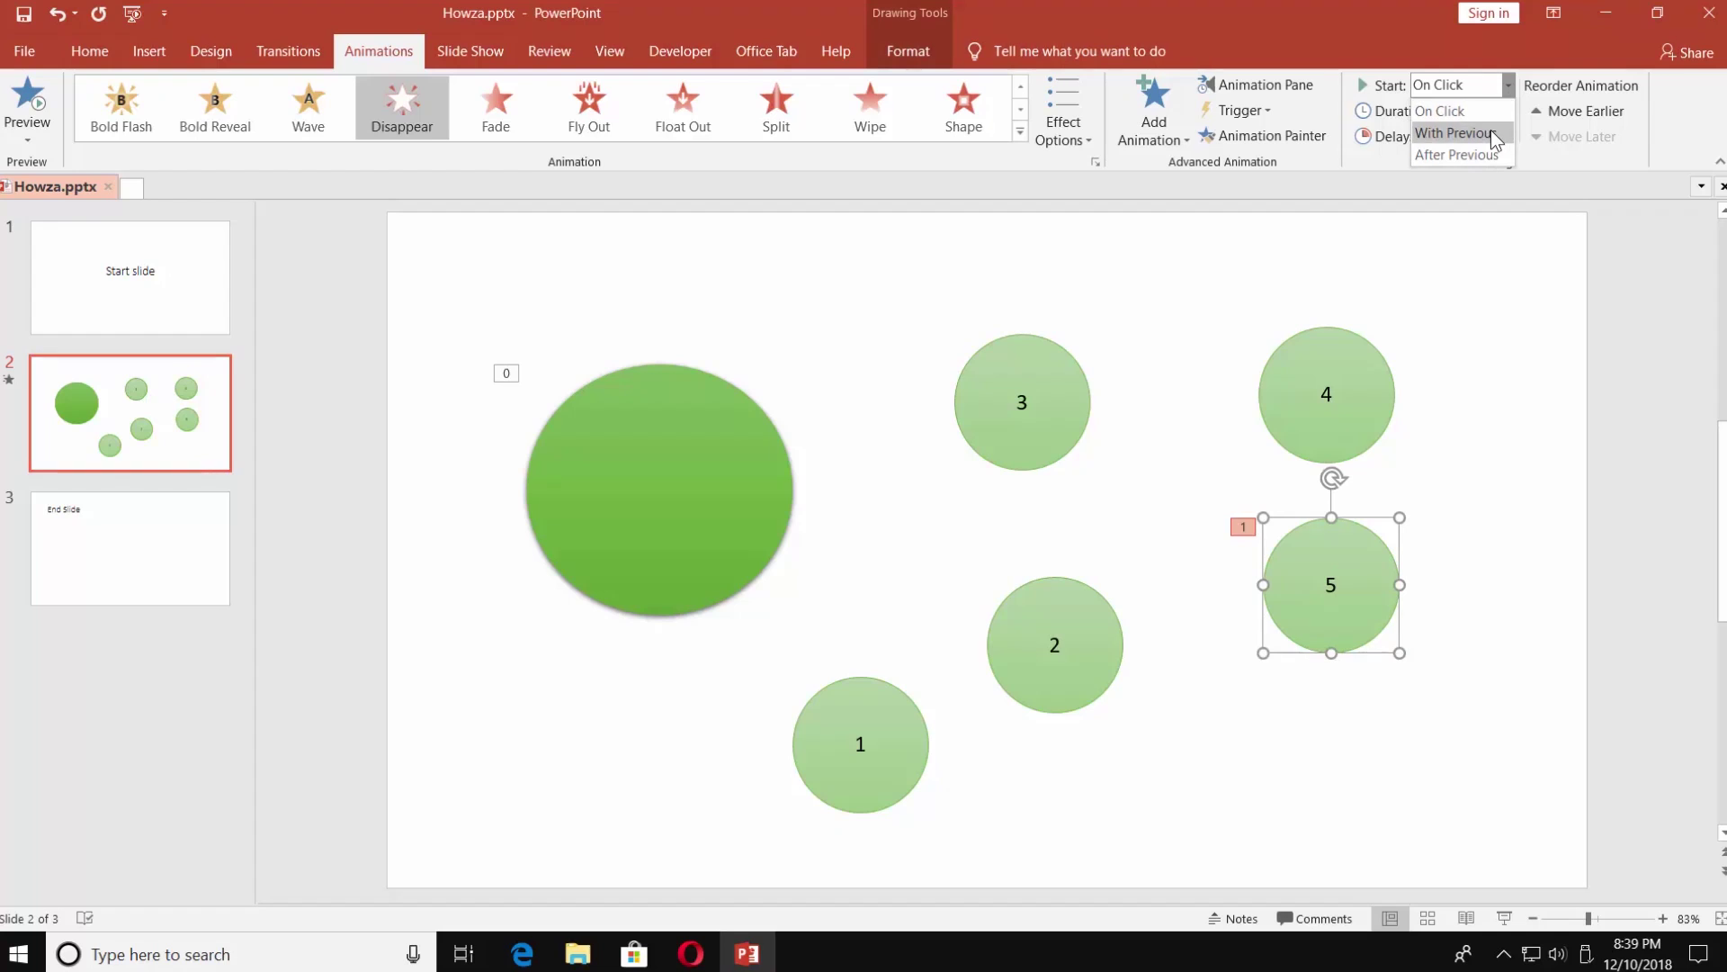
pyautogui.click(1492, 132)
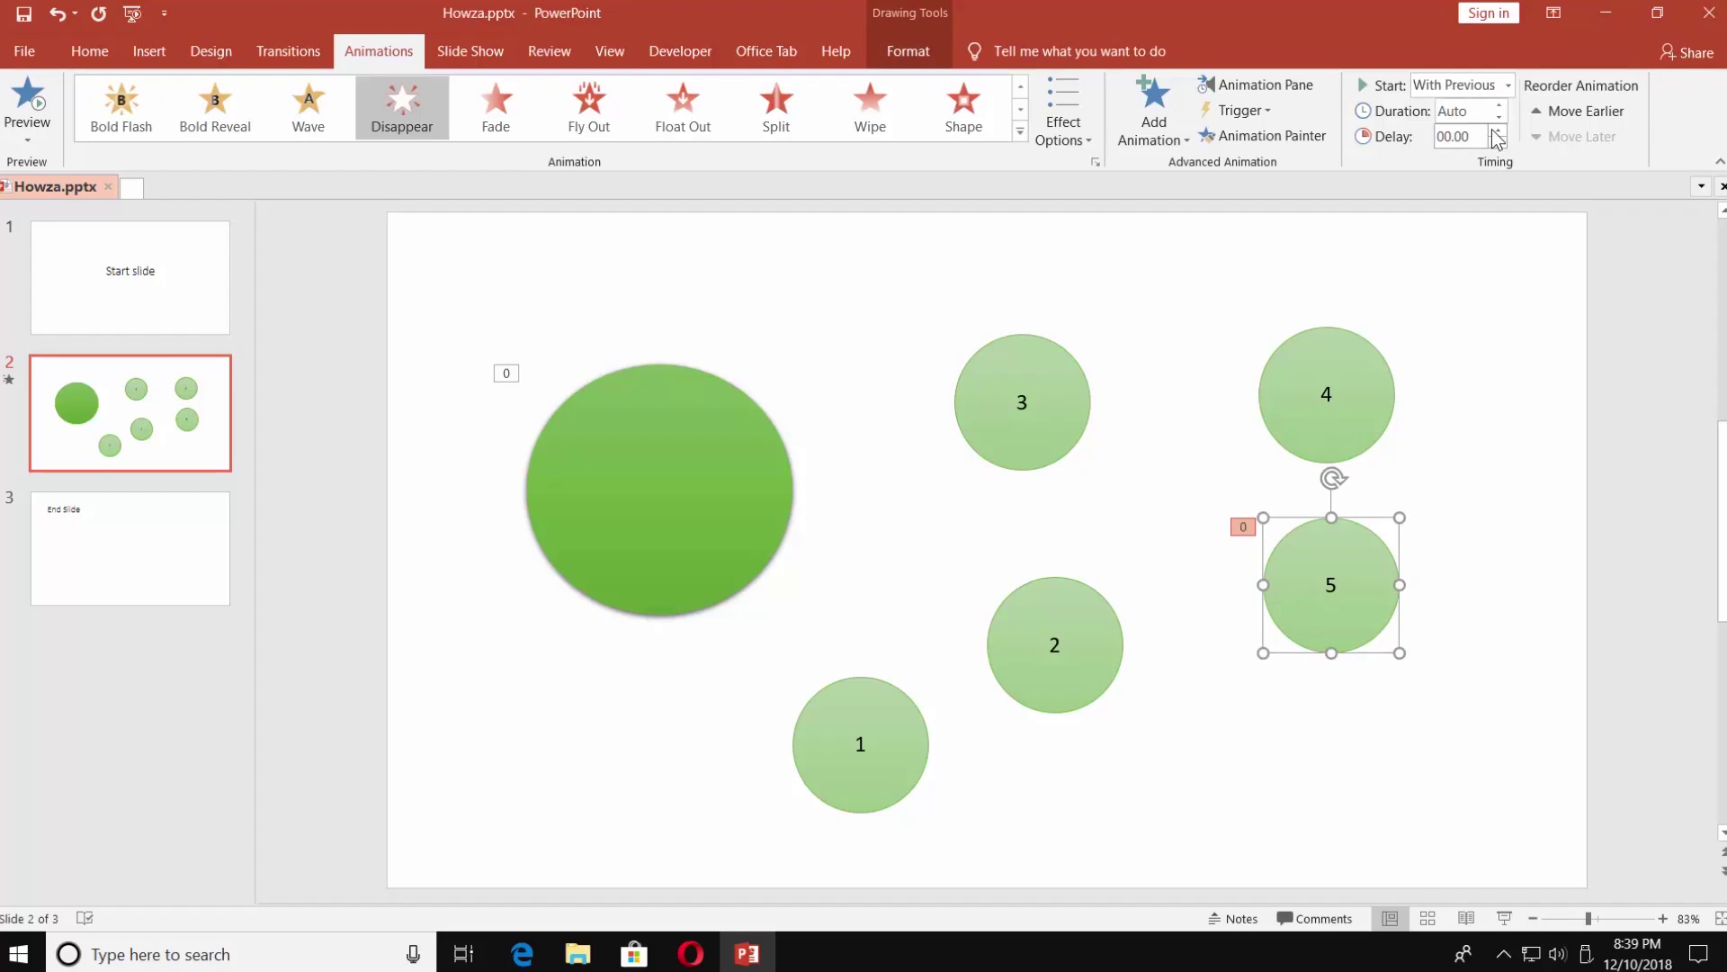
pyautogui.click(1499, 131)
pyautogui.click(1336, 387)
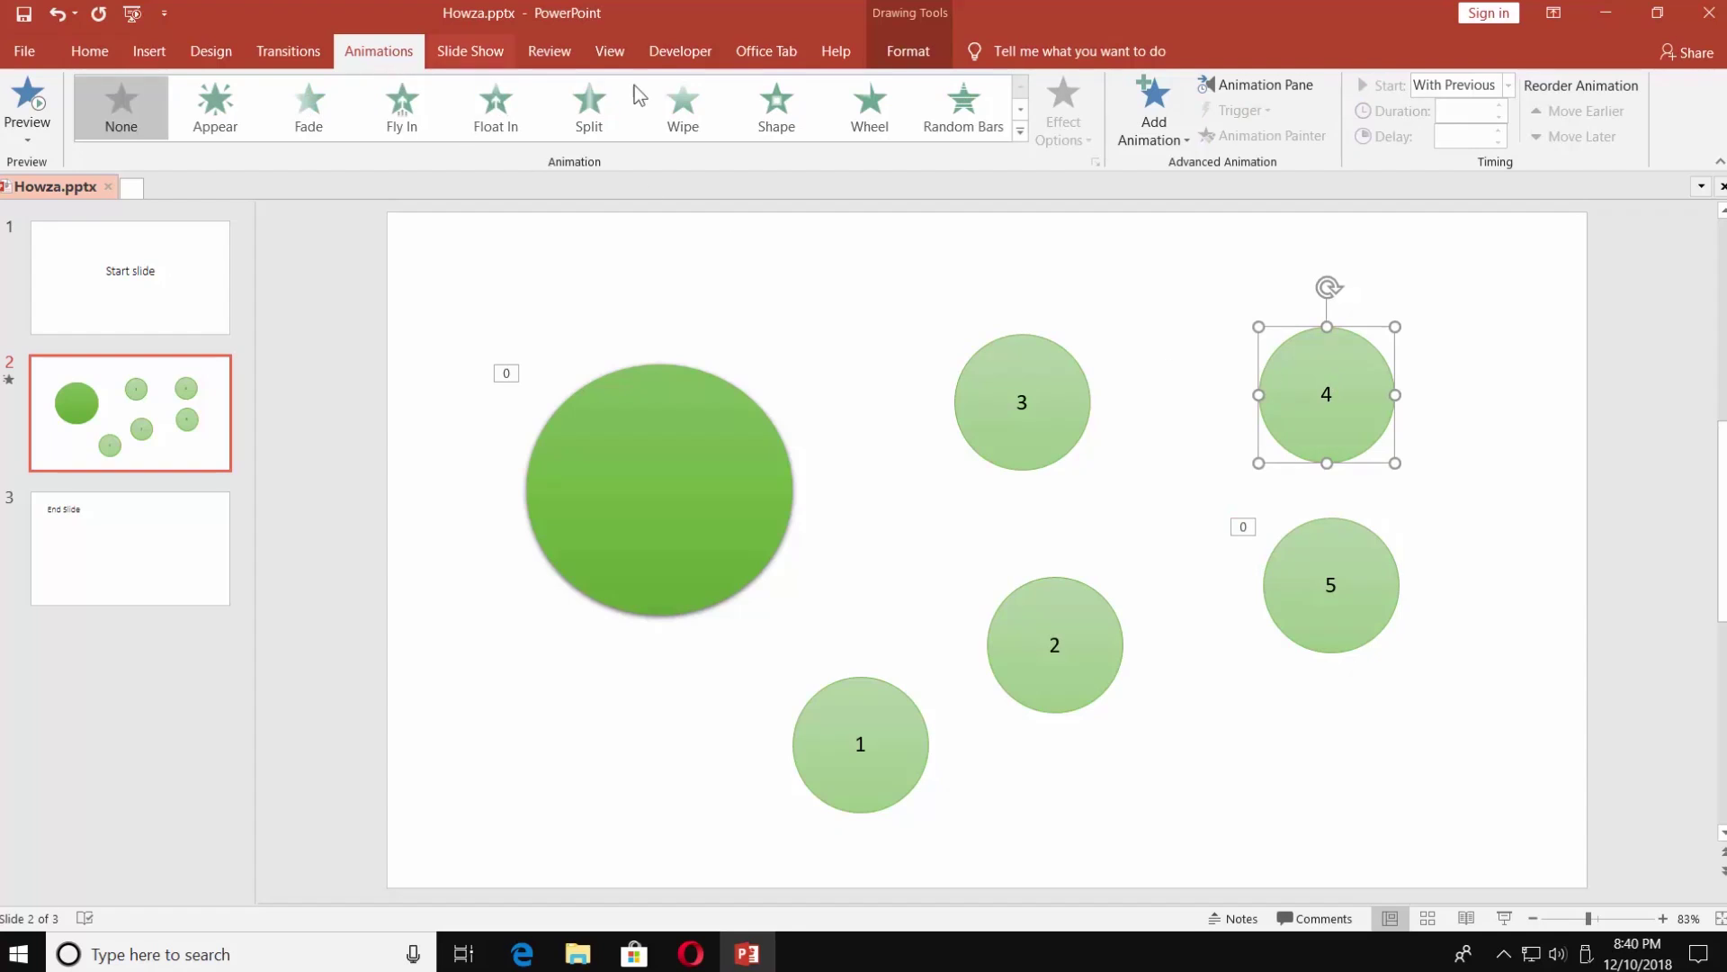
# - Give circle 4 a Disappear exit starting With Previous after a 02.00-second delay
pyautogui.click(1154, 133)
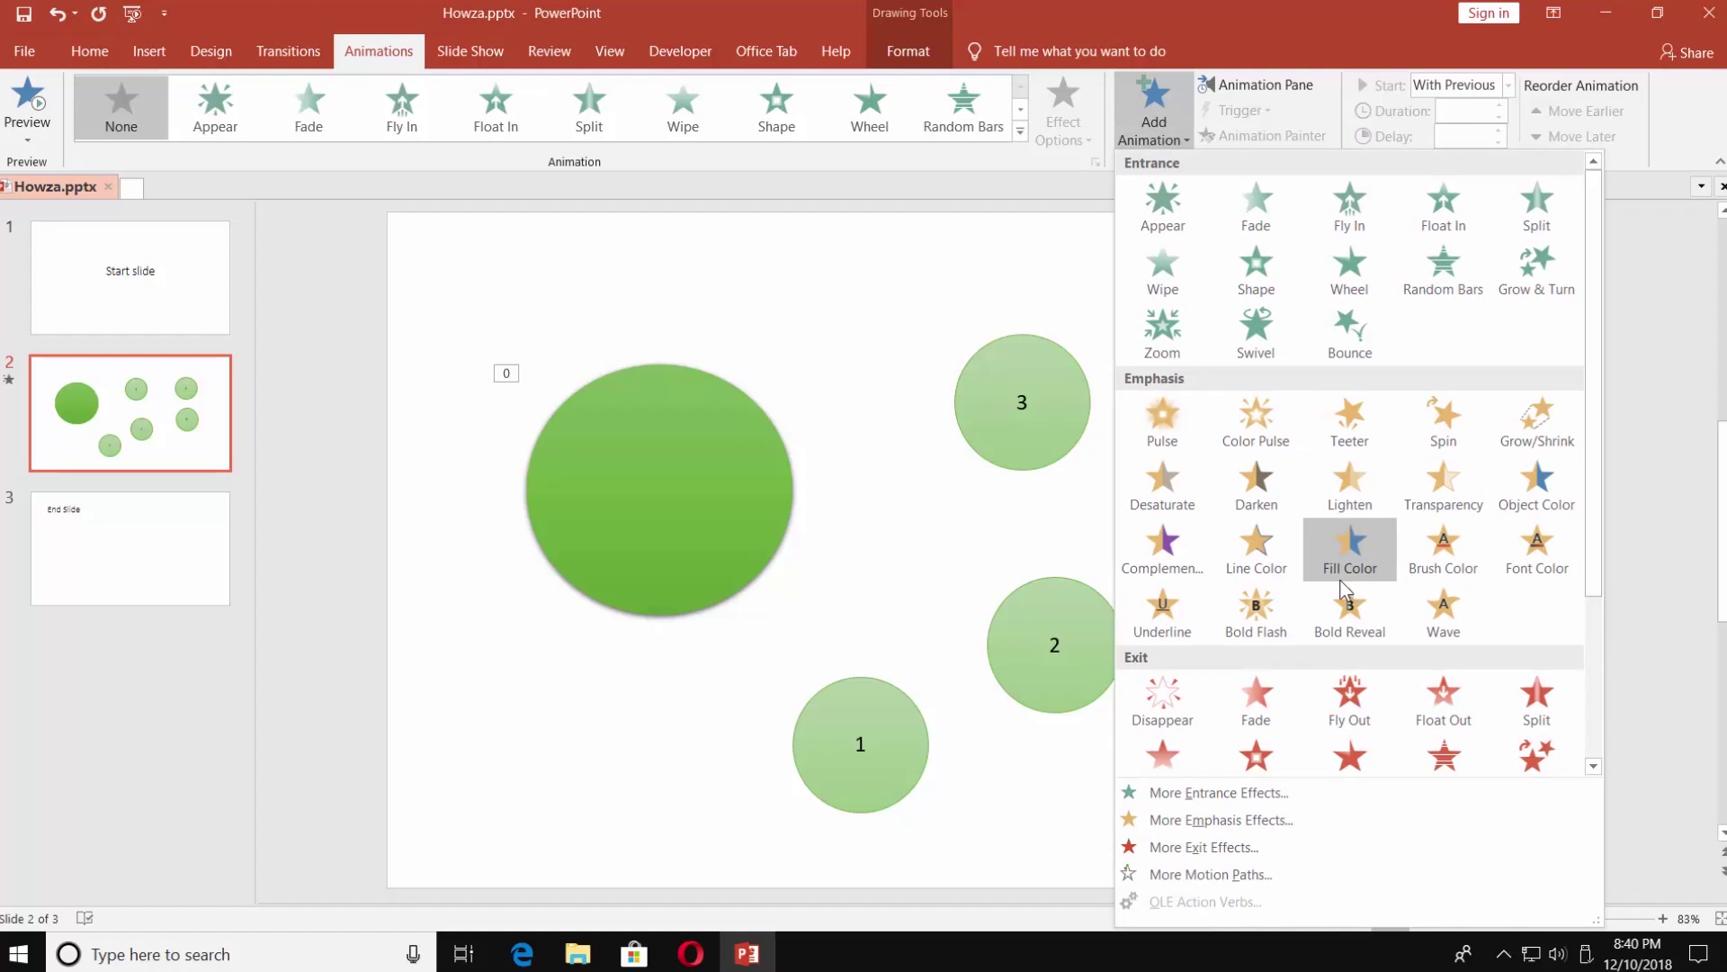
pyautogui.click(1178, 695)
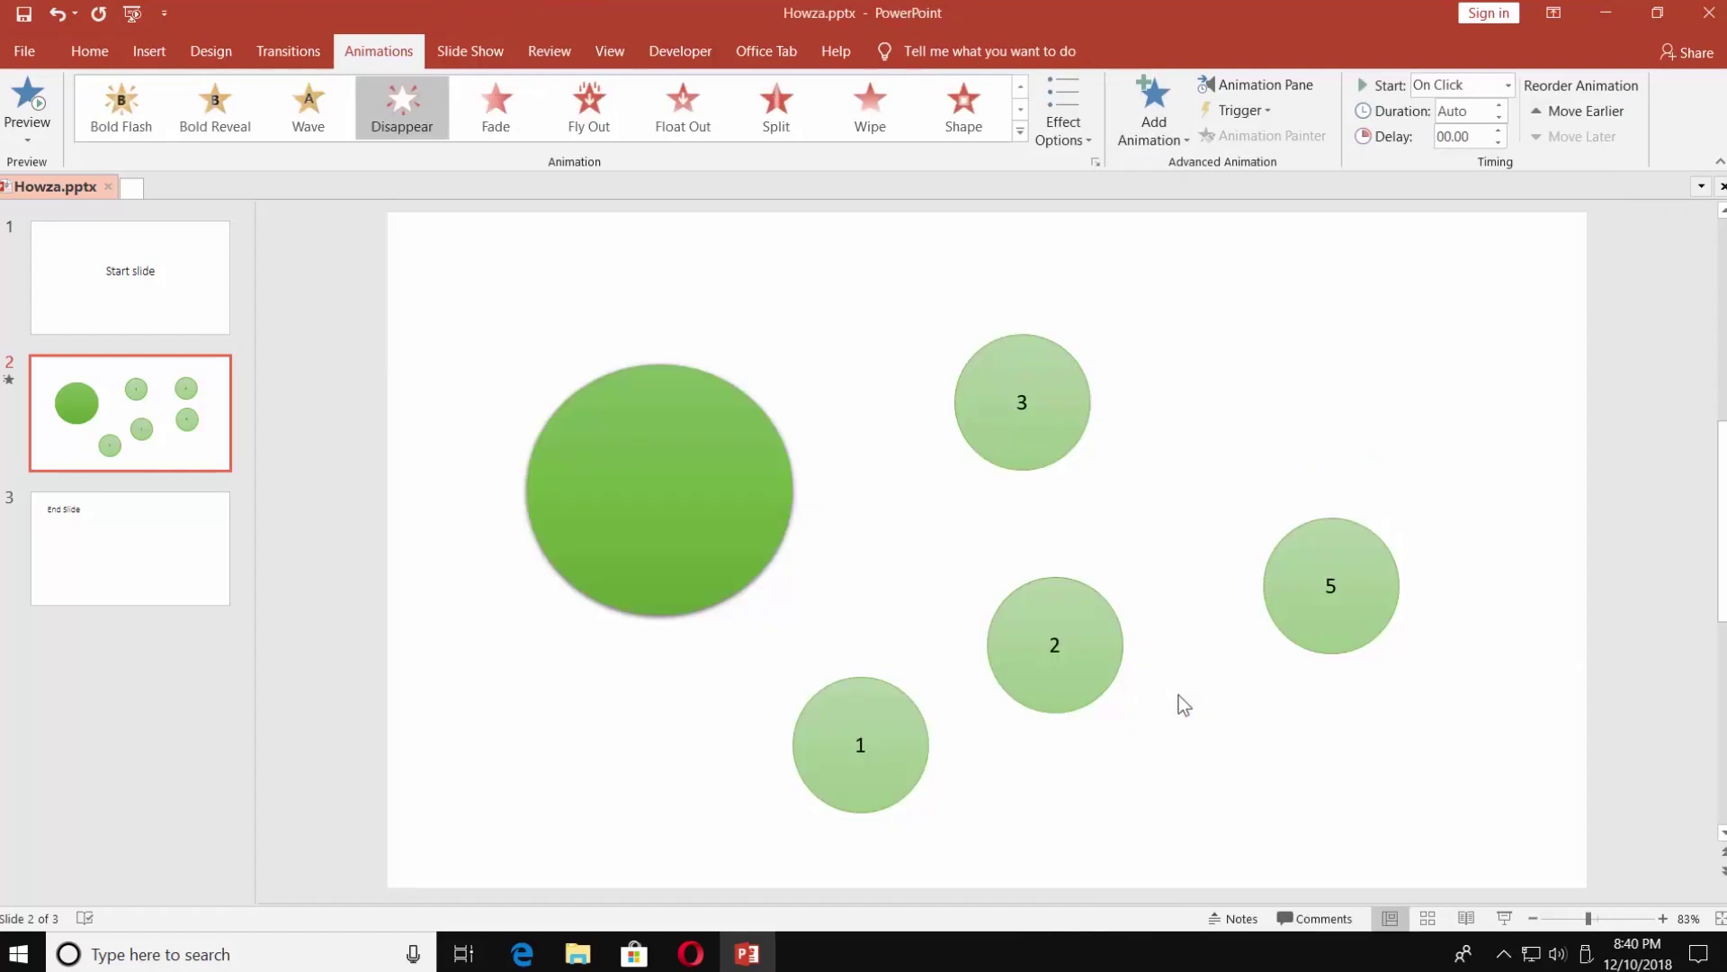
pyautogui.click(1335, 432)
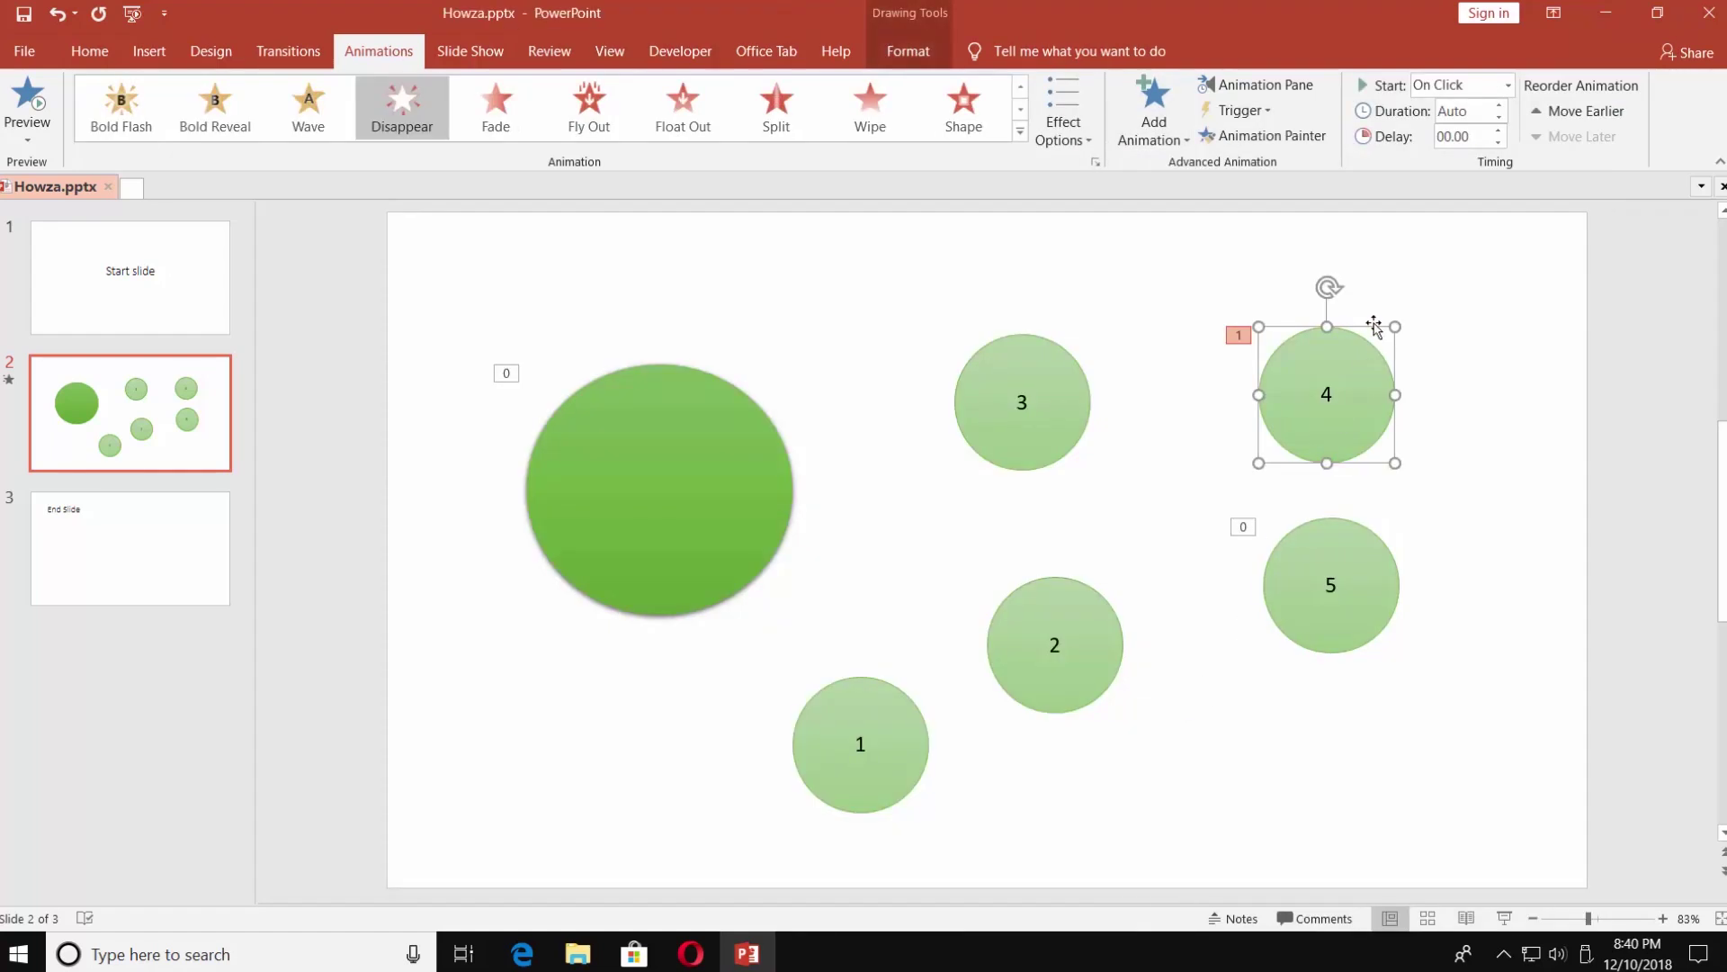
pyautogui.click(1507, 84)
pyautogui.click(1479, 124)
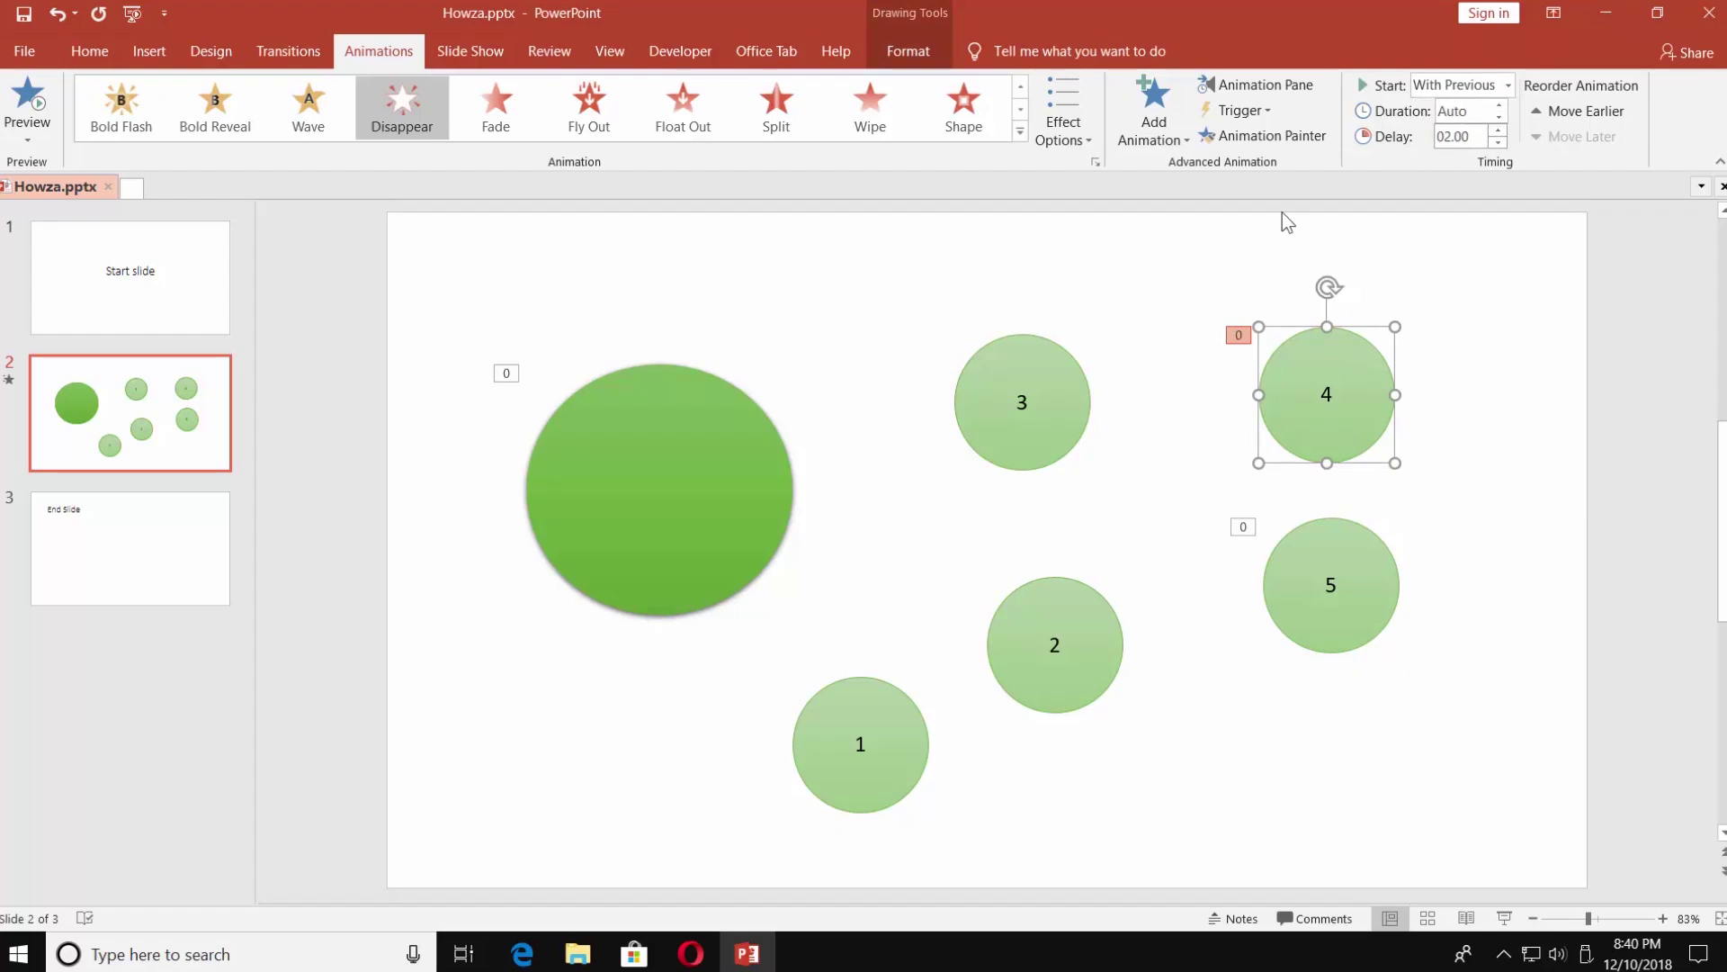
pyautogui.click(1033, 388)
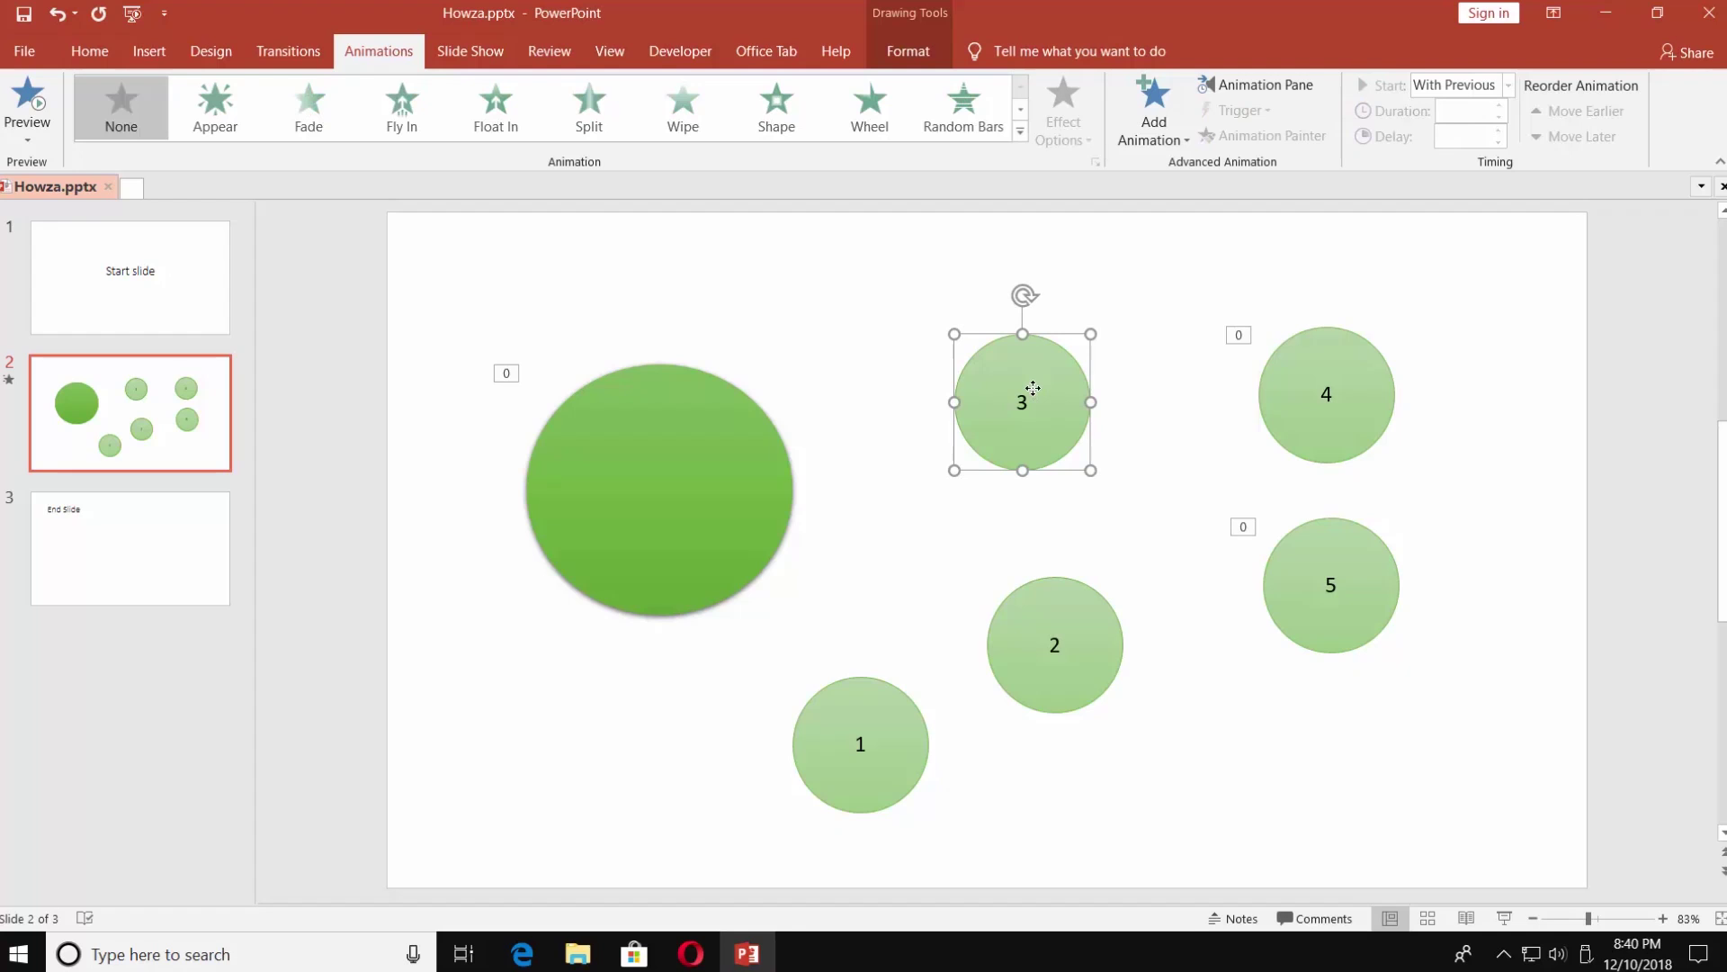
# - Give circle 3 a Disappear exit starting With Previous after a 03.00-second delay
pyautogui.click(1162, 140)
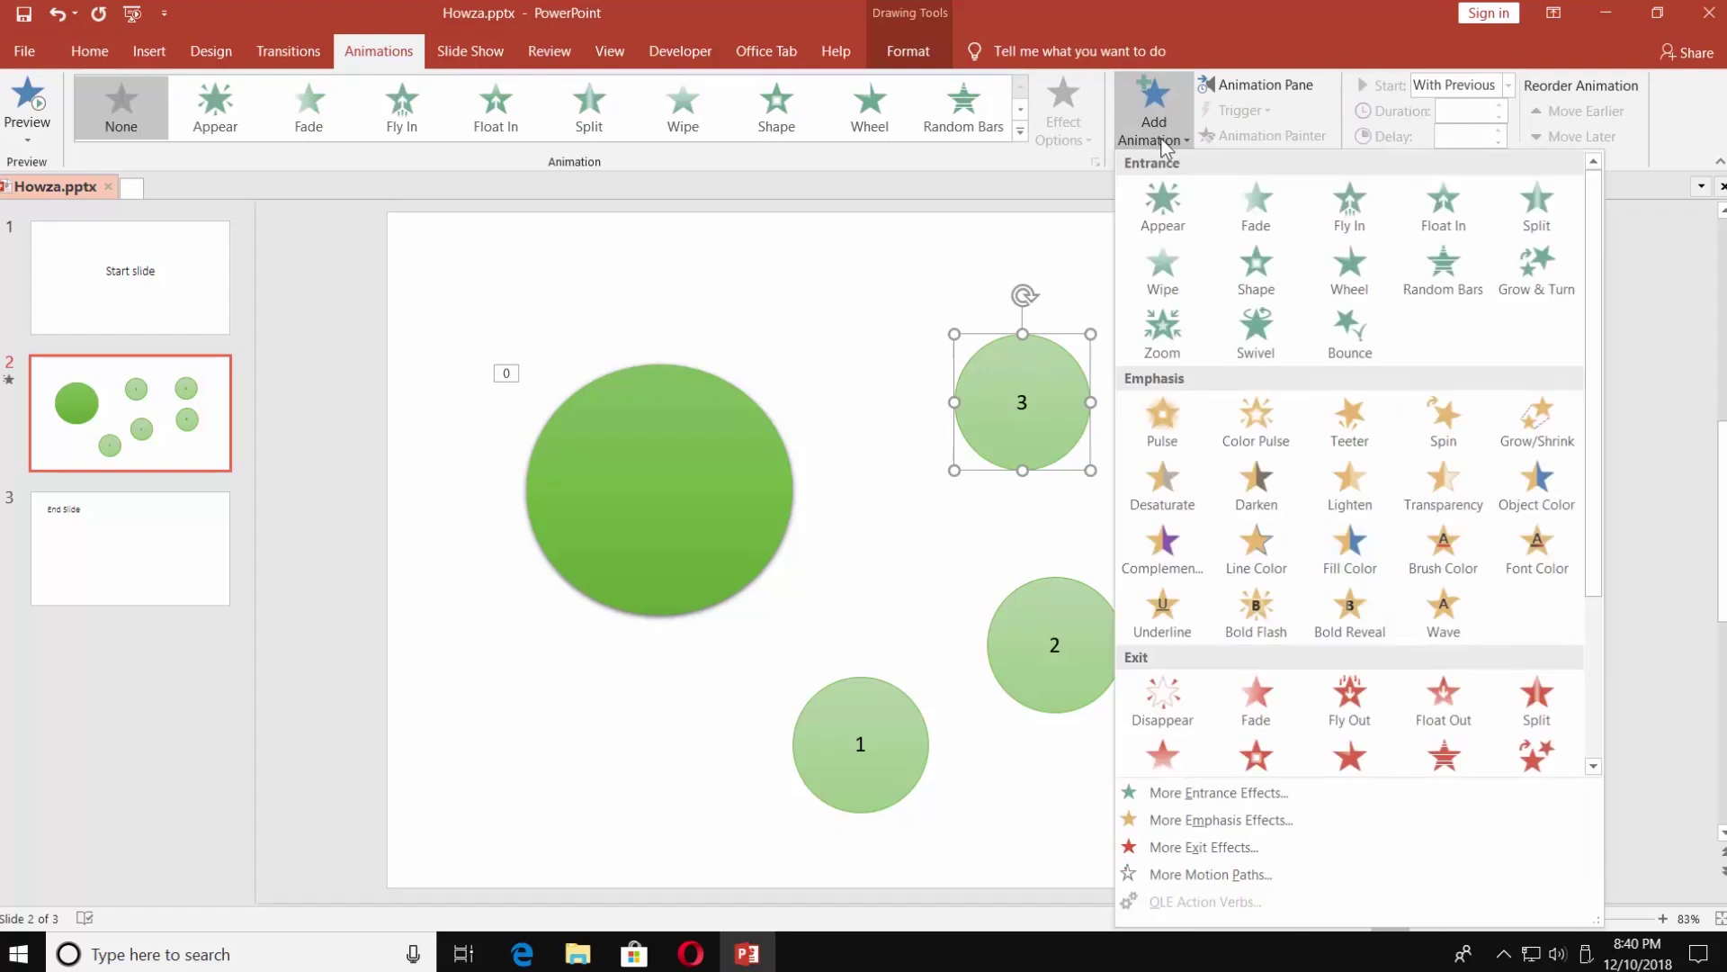
pyautogui.click(1169, 698)
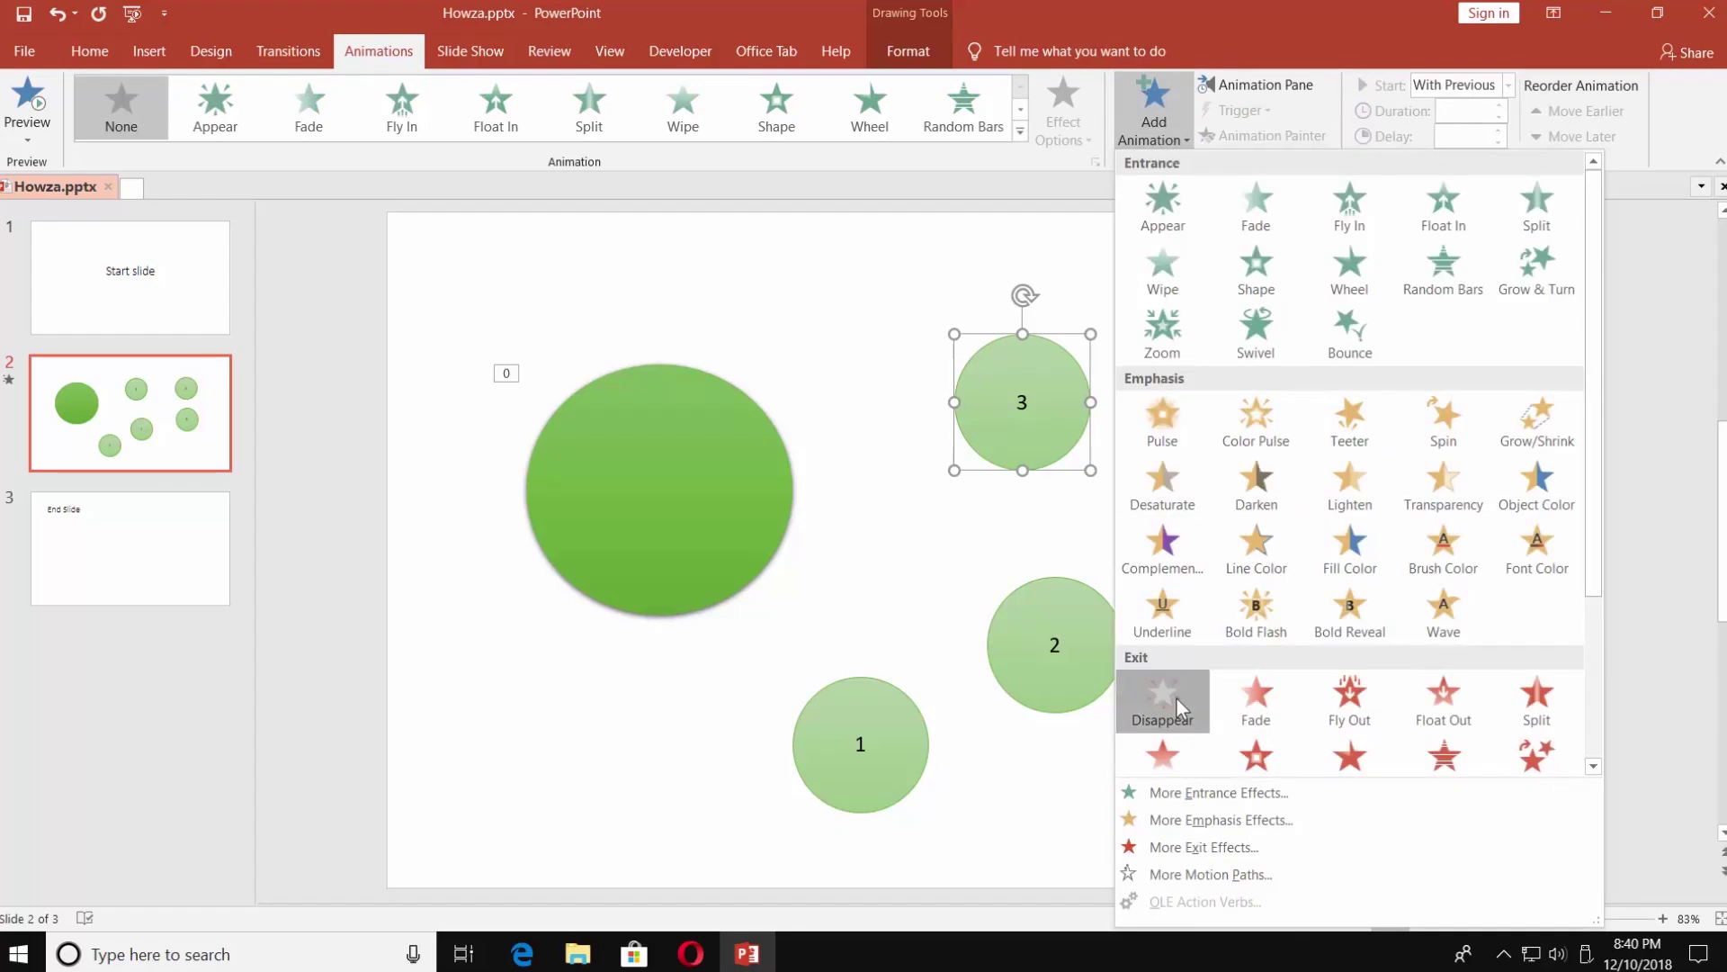
pyautogui.click(1041, 396)
pyautogui.click(1508, 85)
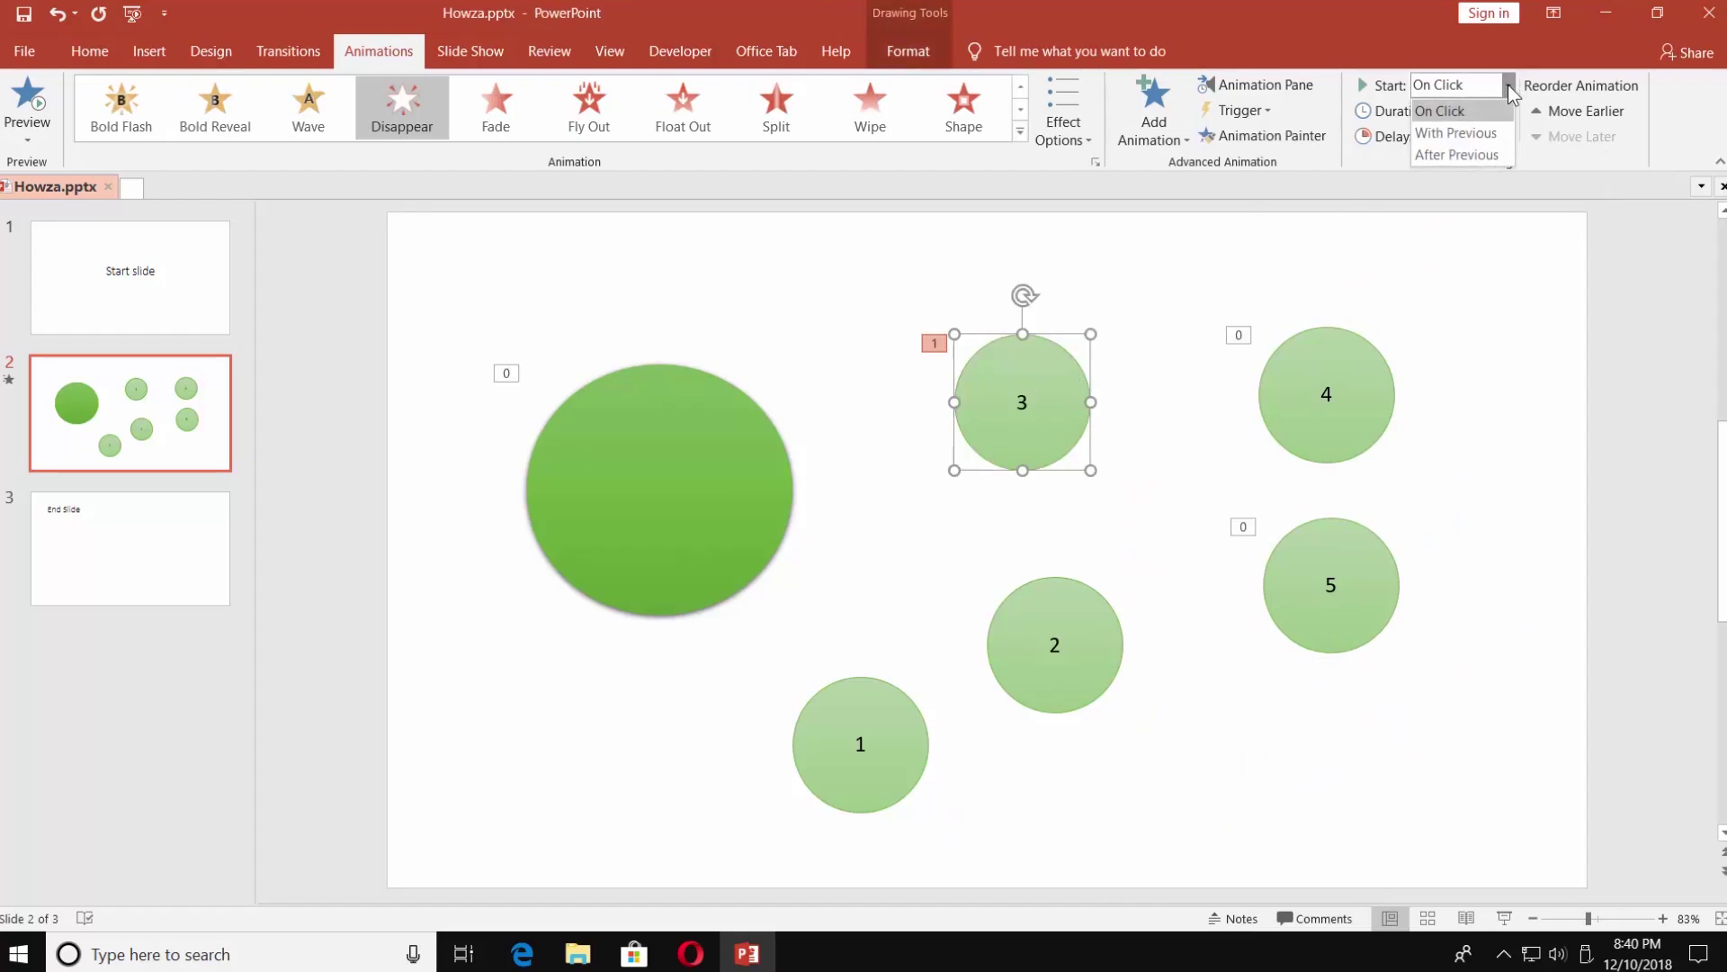
pyautogui.click(1457, 132)
pyautogui.click(1499, 130)
pyautogui.click(1499, 131)
pyautogui.click(1499, 130)
pyautogui.click(1499, 130)
pyautogui.click(1499, 130)
pyautogui.click(1499, 131)
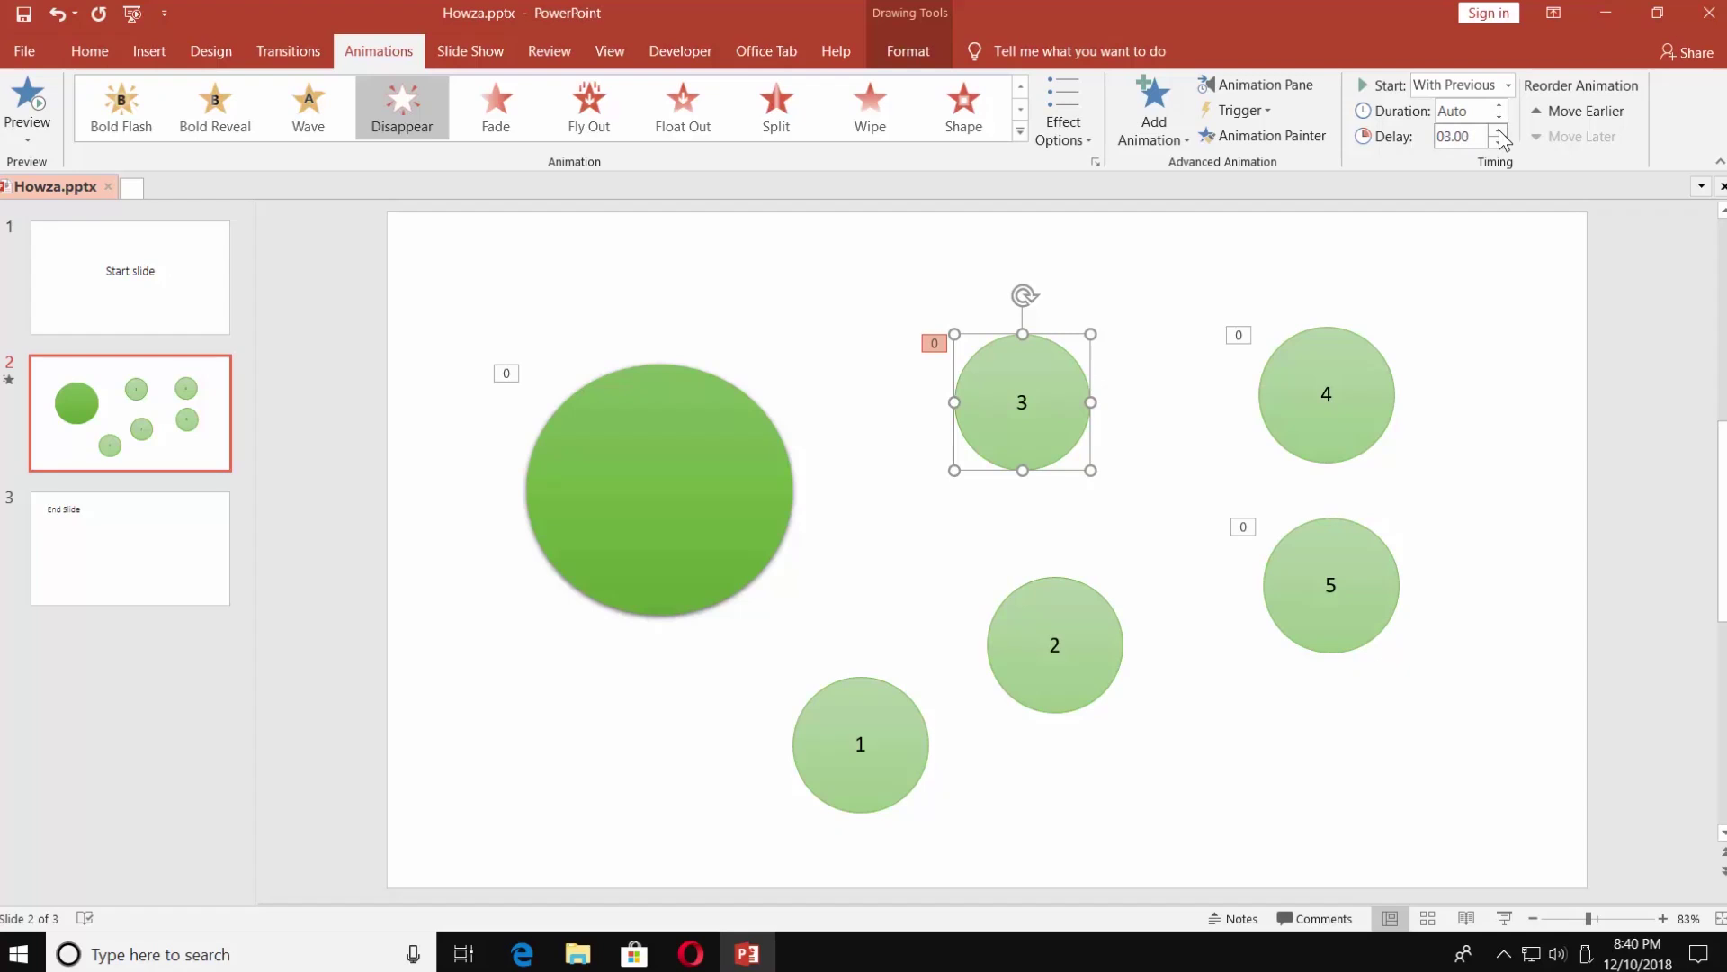
pyautogui.click(1095, 644)
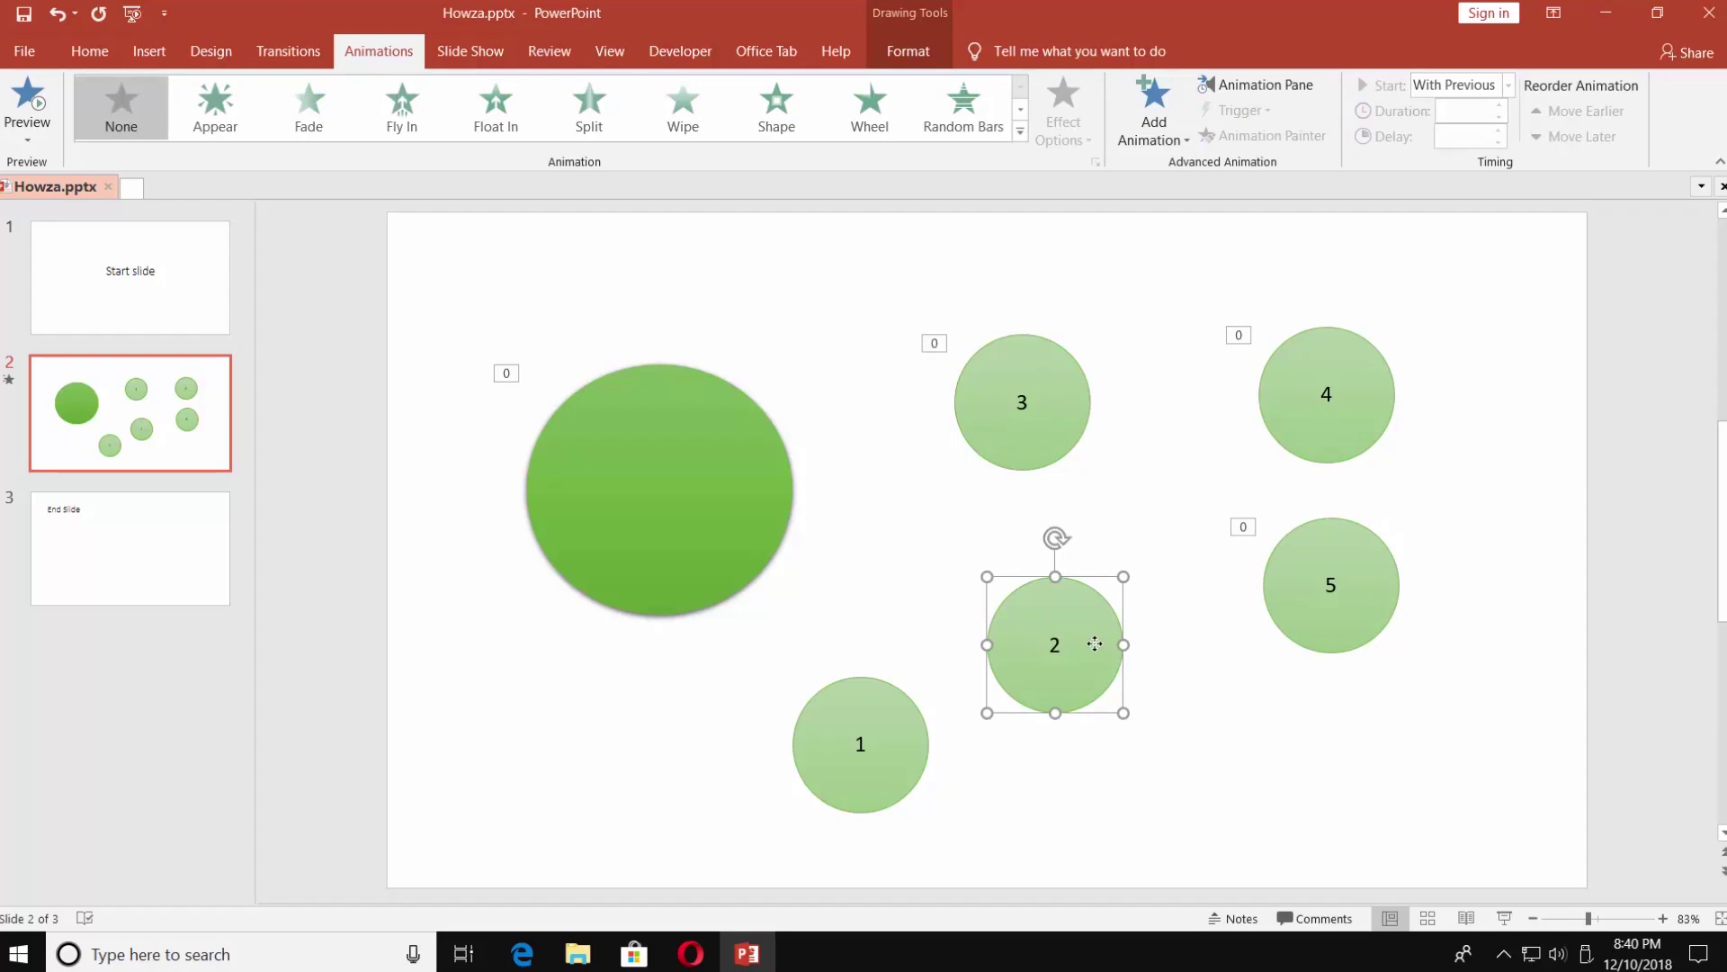
# - Give circle 2 a Disappear exit starting With Previous after a 04.00-second delay
pyautogui.click(1173, 133)
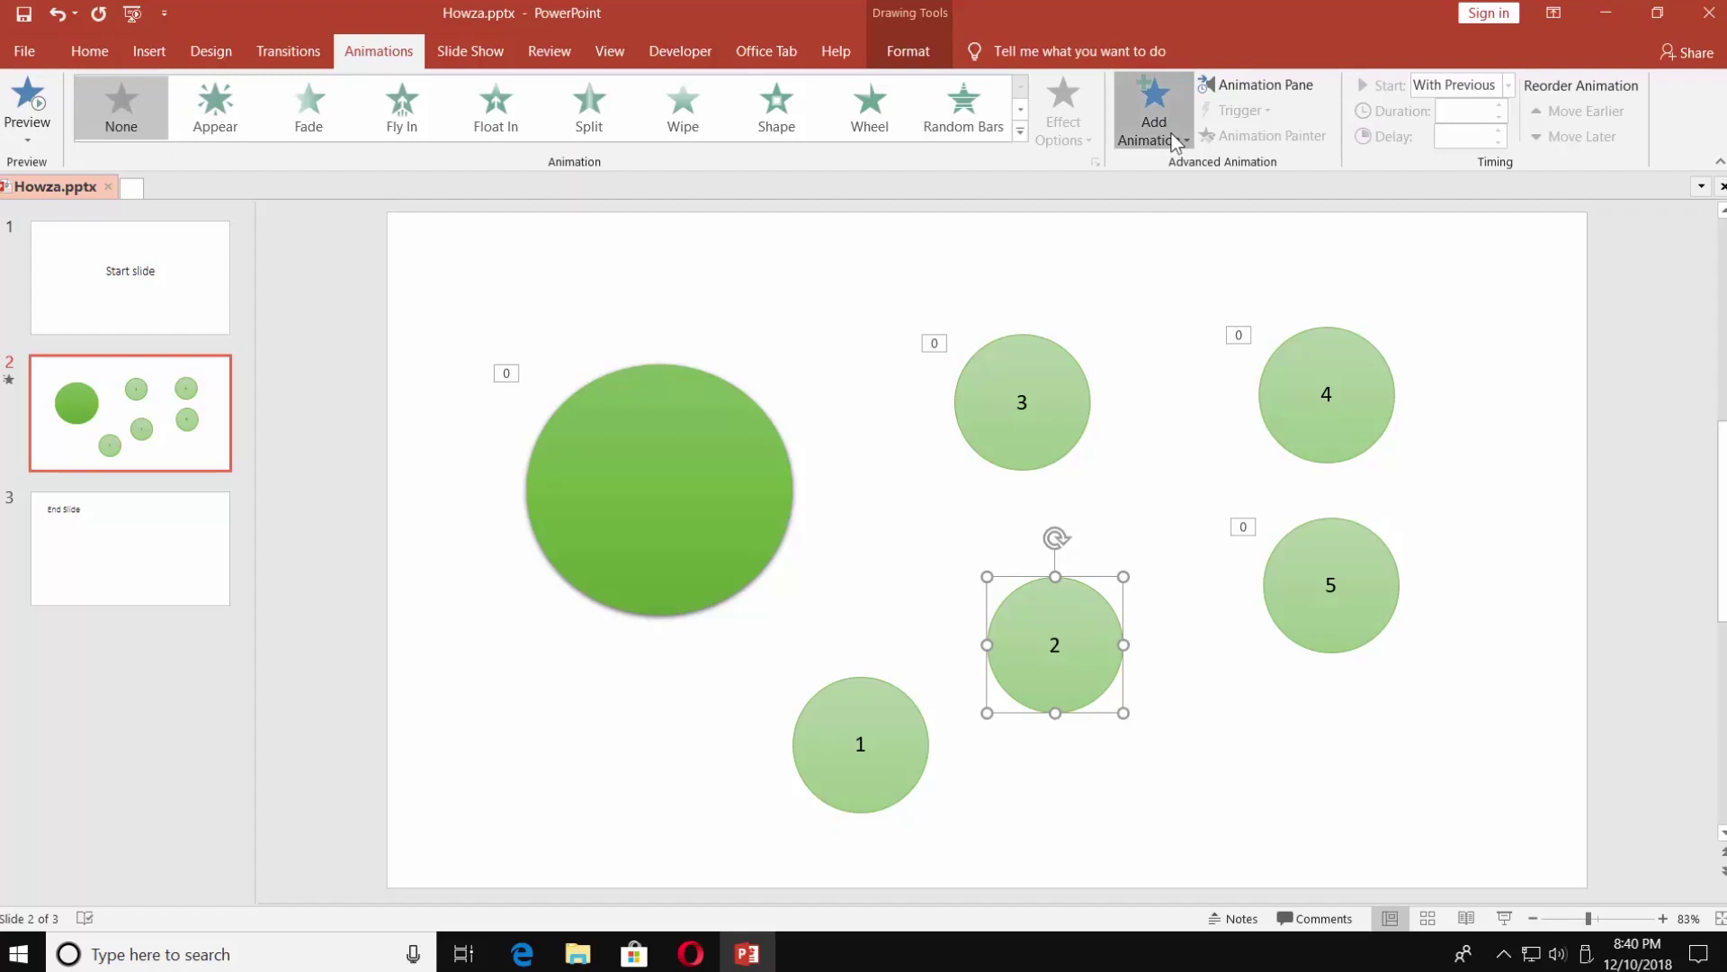
pyautogui.click(1152, 725)
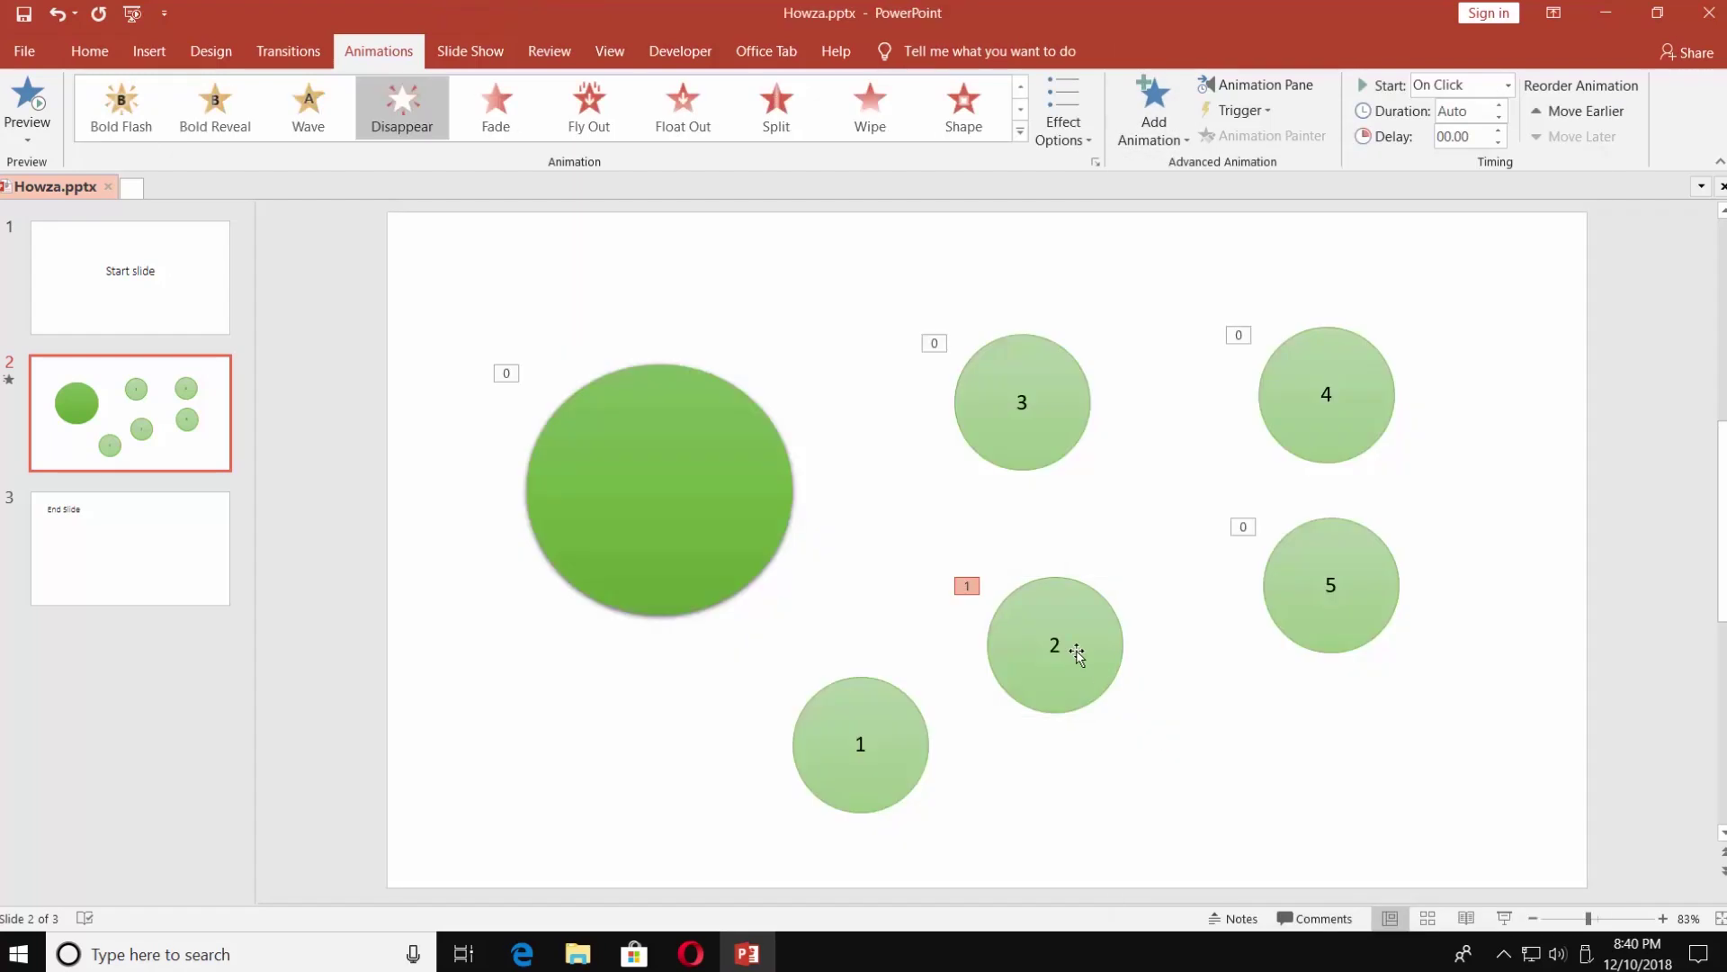
pyautogui.click(1080, 648)
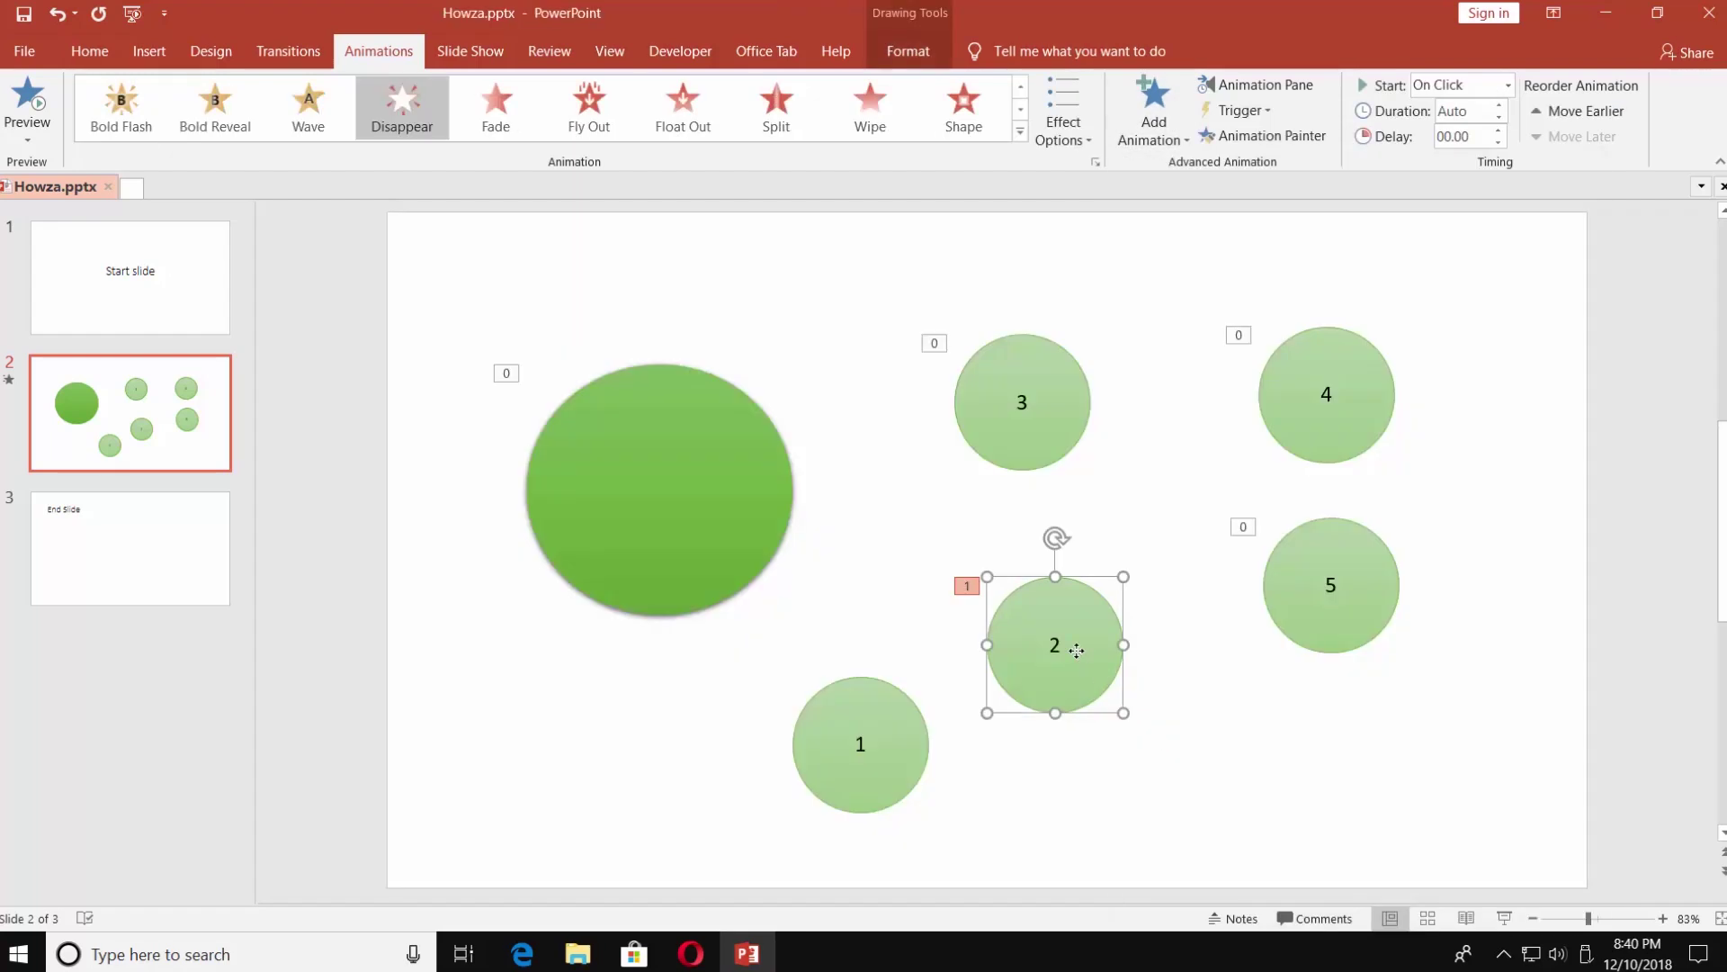
pyautogui.click(1509, 84)
pyautogui.click(1493, 127)
pyautogui.click(1499, 131)
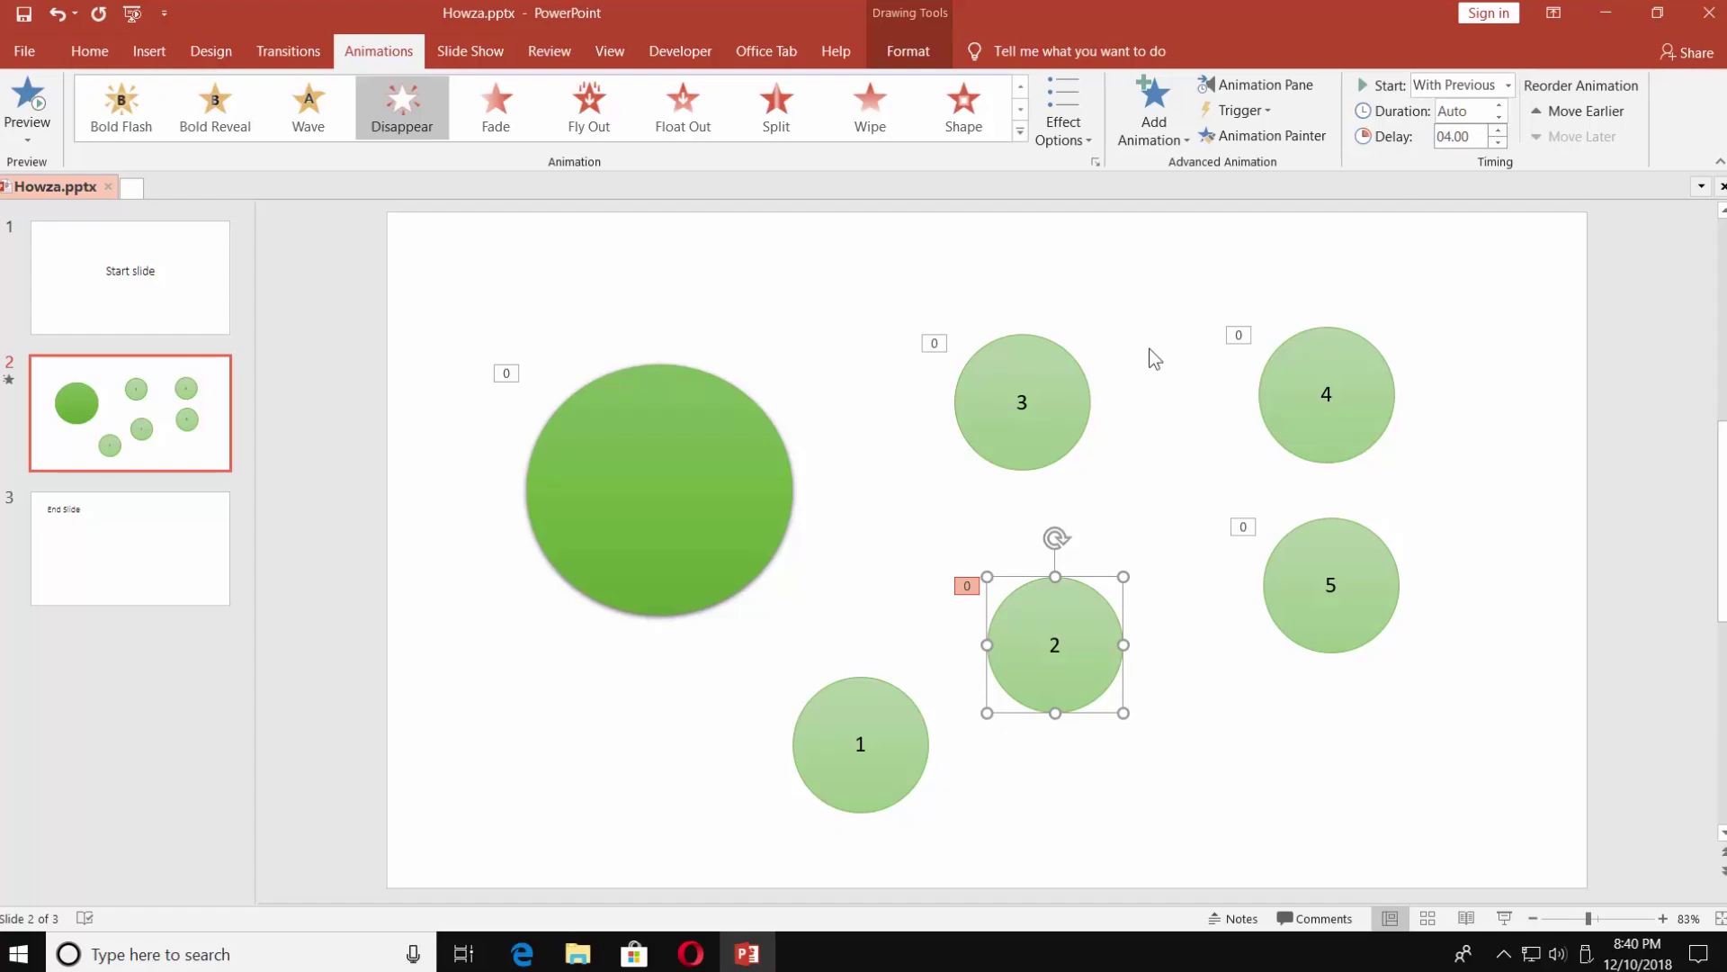
pyautogui.click(896, 720)
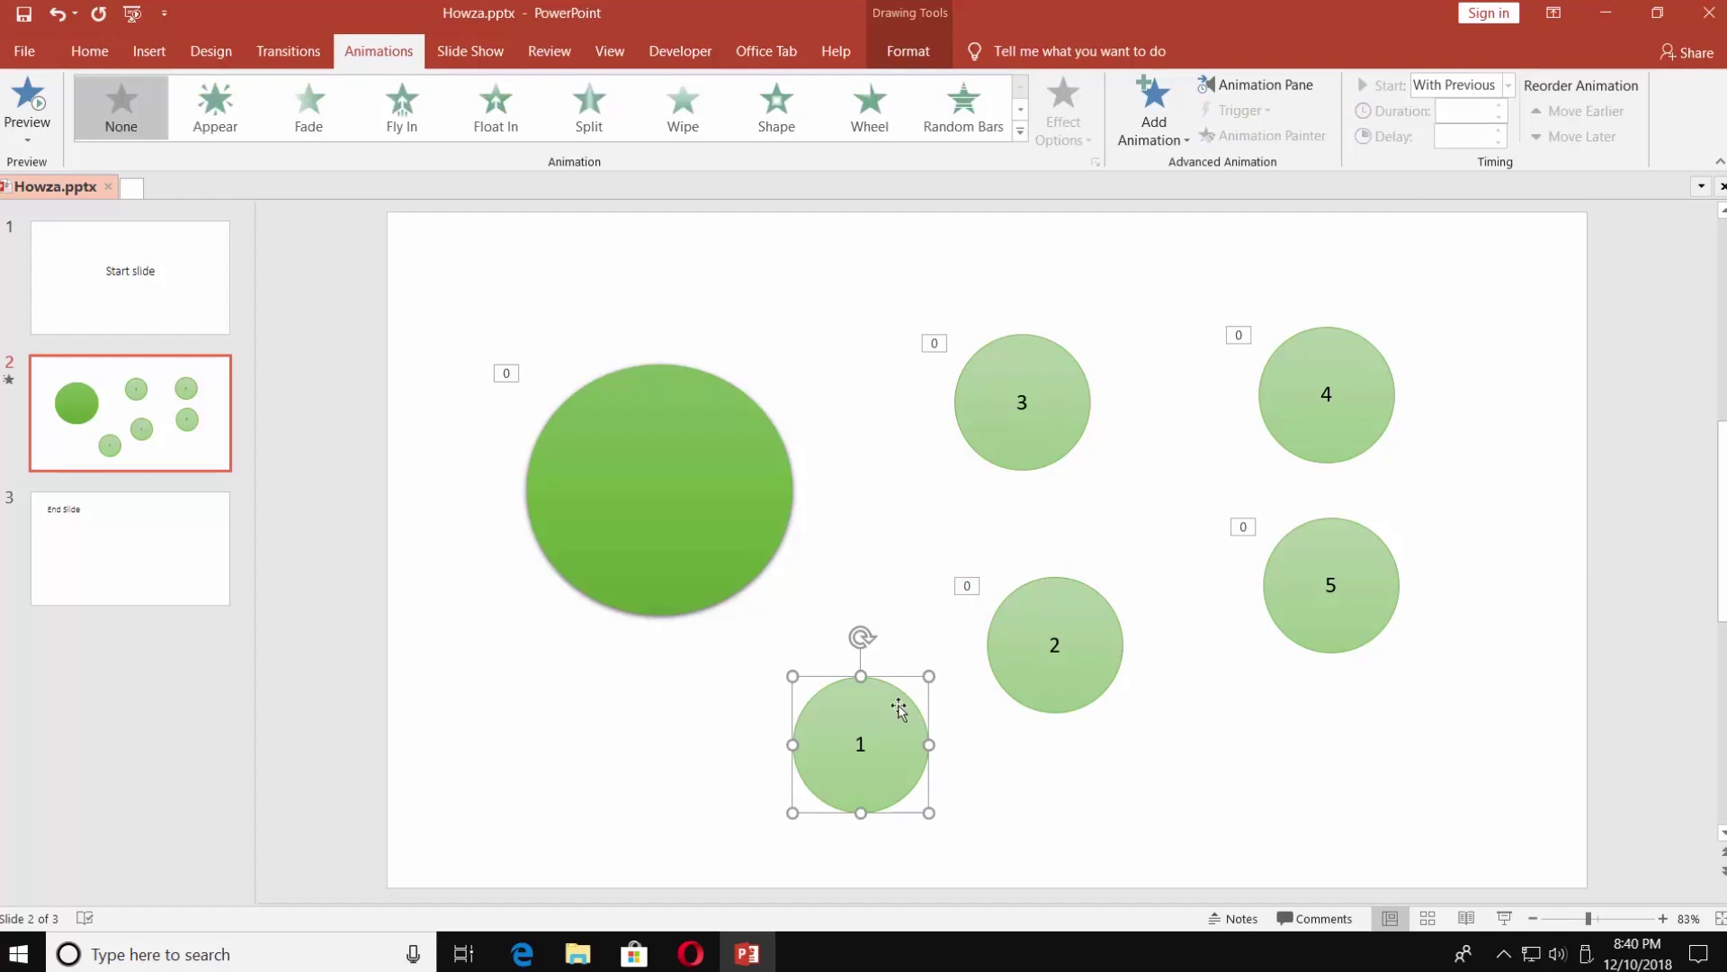
# - Give circle 1 a Disappear exit starting With Previous after a 05.00-second delay
pyautogui.click(1150, 126)
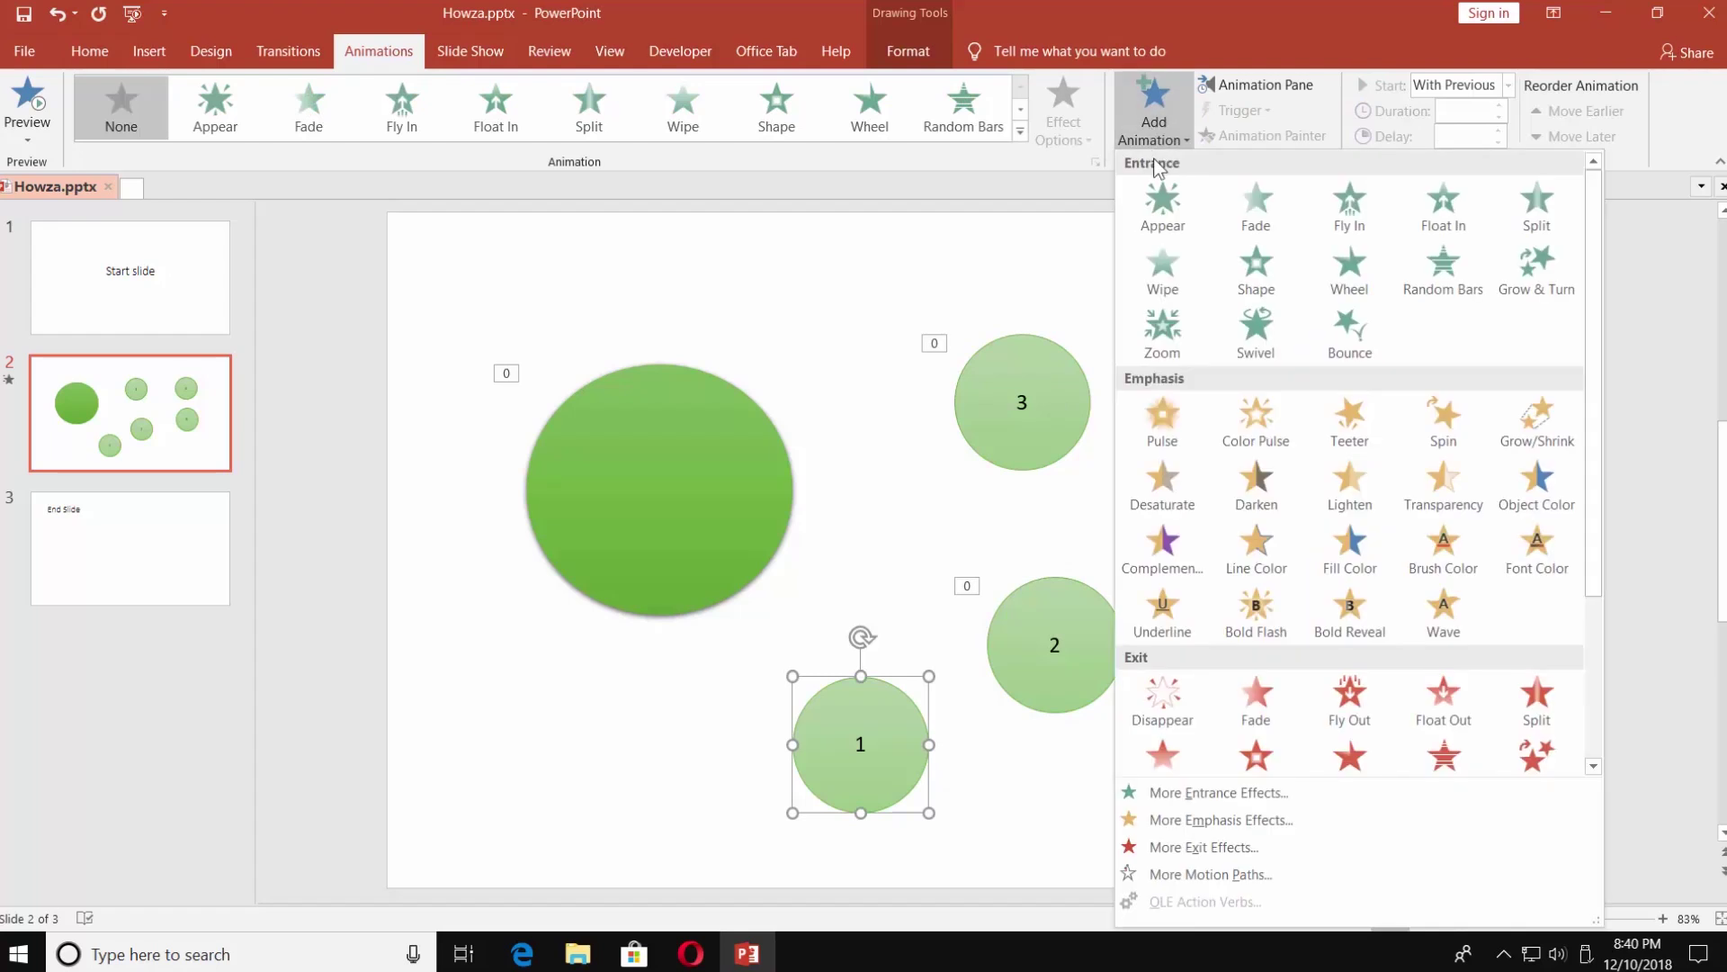
pyautogui.click(1185, 694)
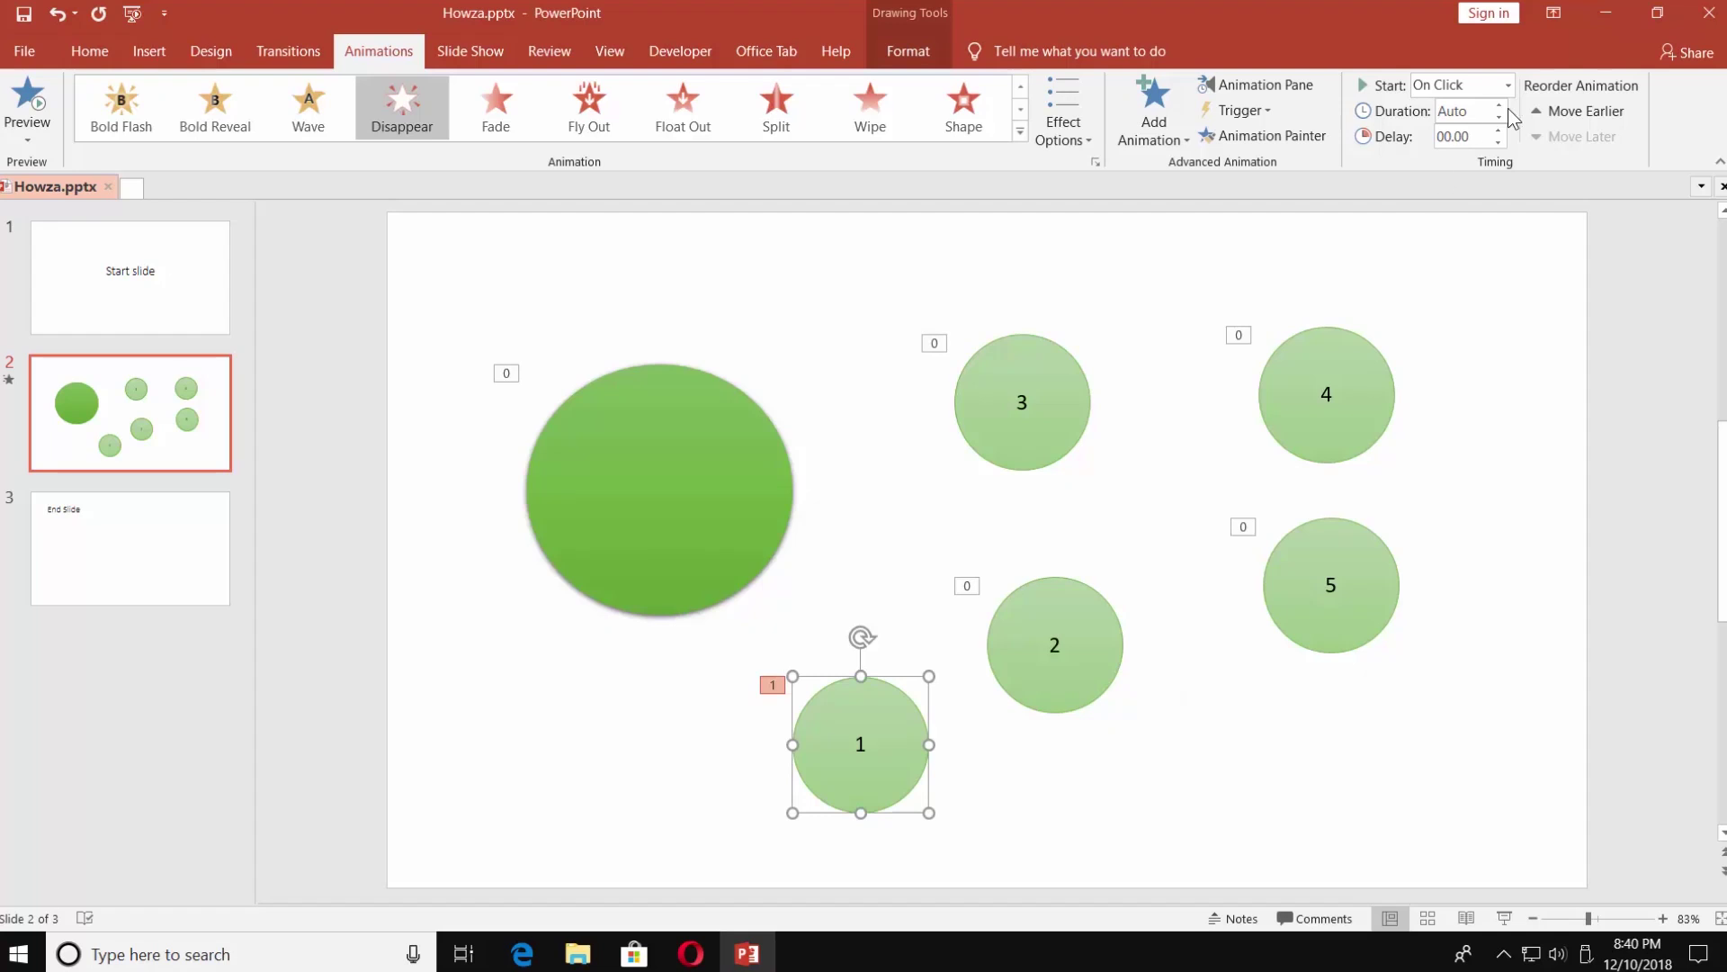
pyautogui.click(1508, 85)
pyautogui.click(1451, 127)
pyautogui.click(1499, 131)
pyautogui.click(1079, 531)
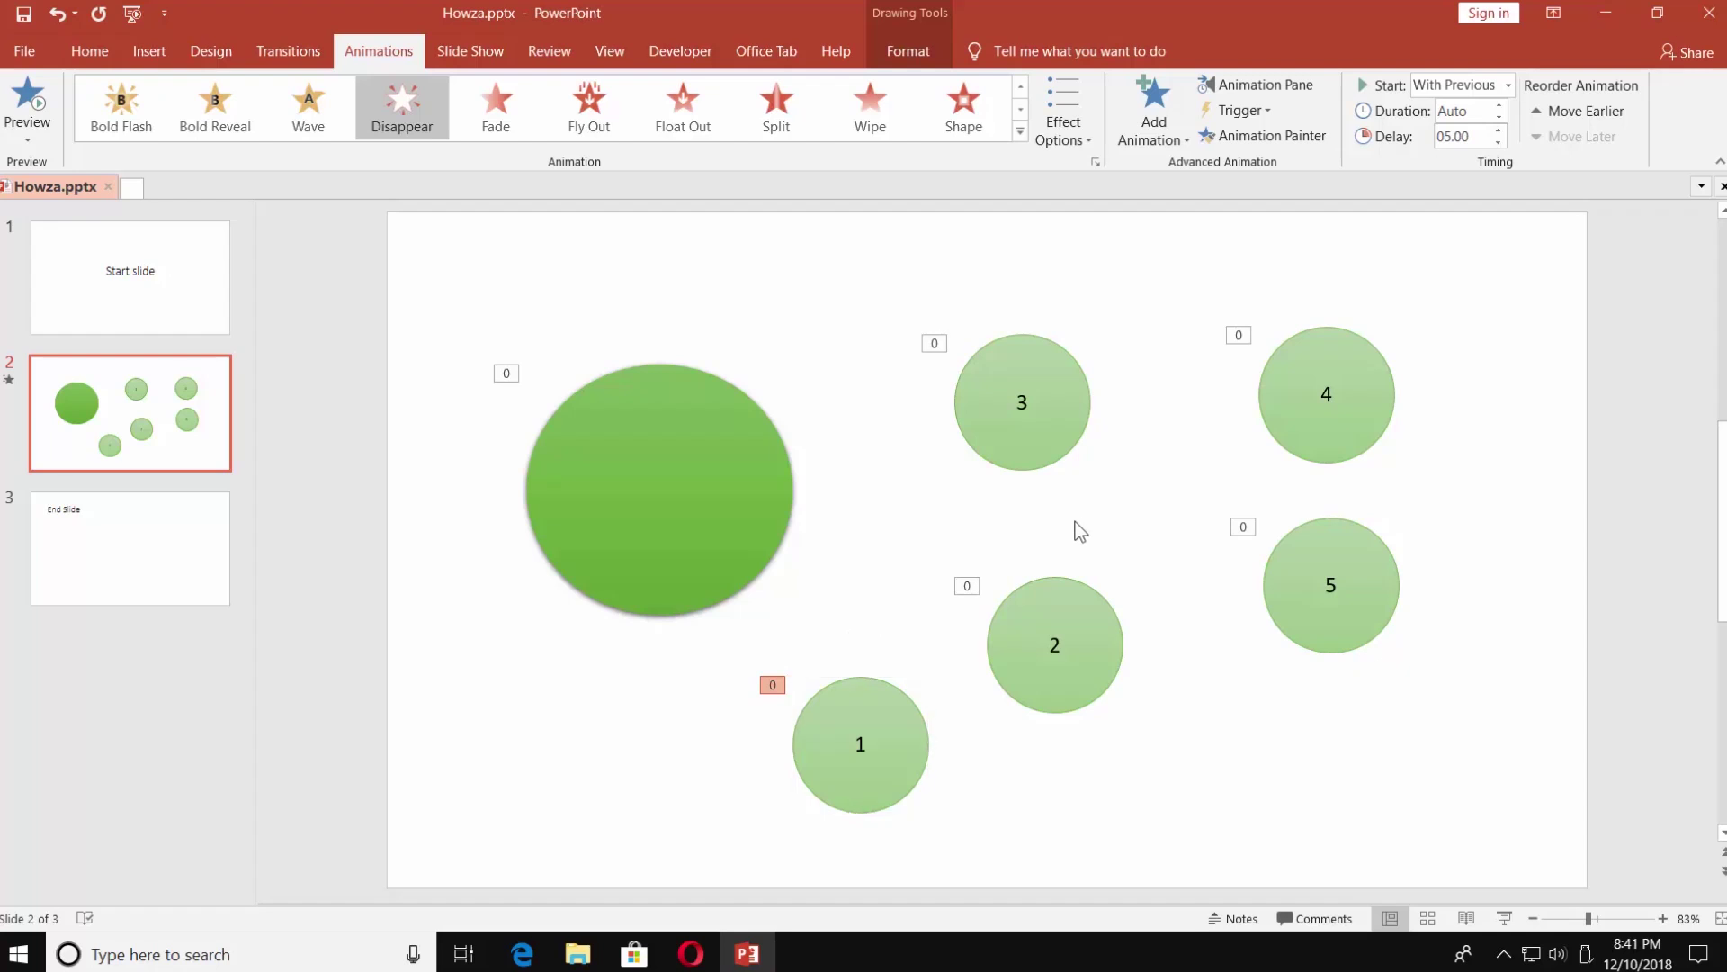
pyautogui.click(904, 759)
# - Stack the numbered circles on top of each other inside the big green circle
pyautogui.moveTo(904, 759)
pyautogui.mouseDown()
pyautogui.moveTo(687, 509)
pyautogui.moveTo(704, 505)
pyautogui.mouseUp()
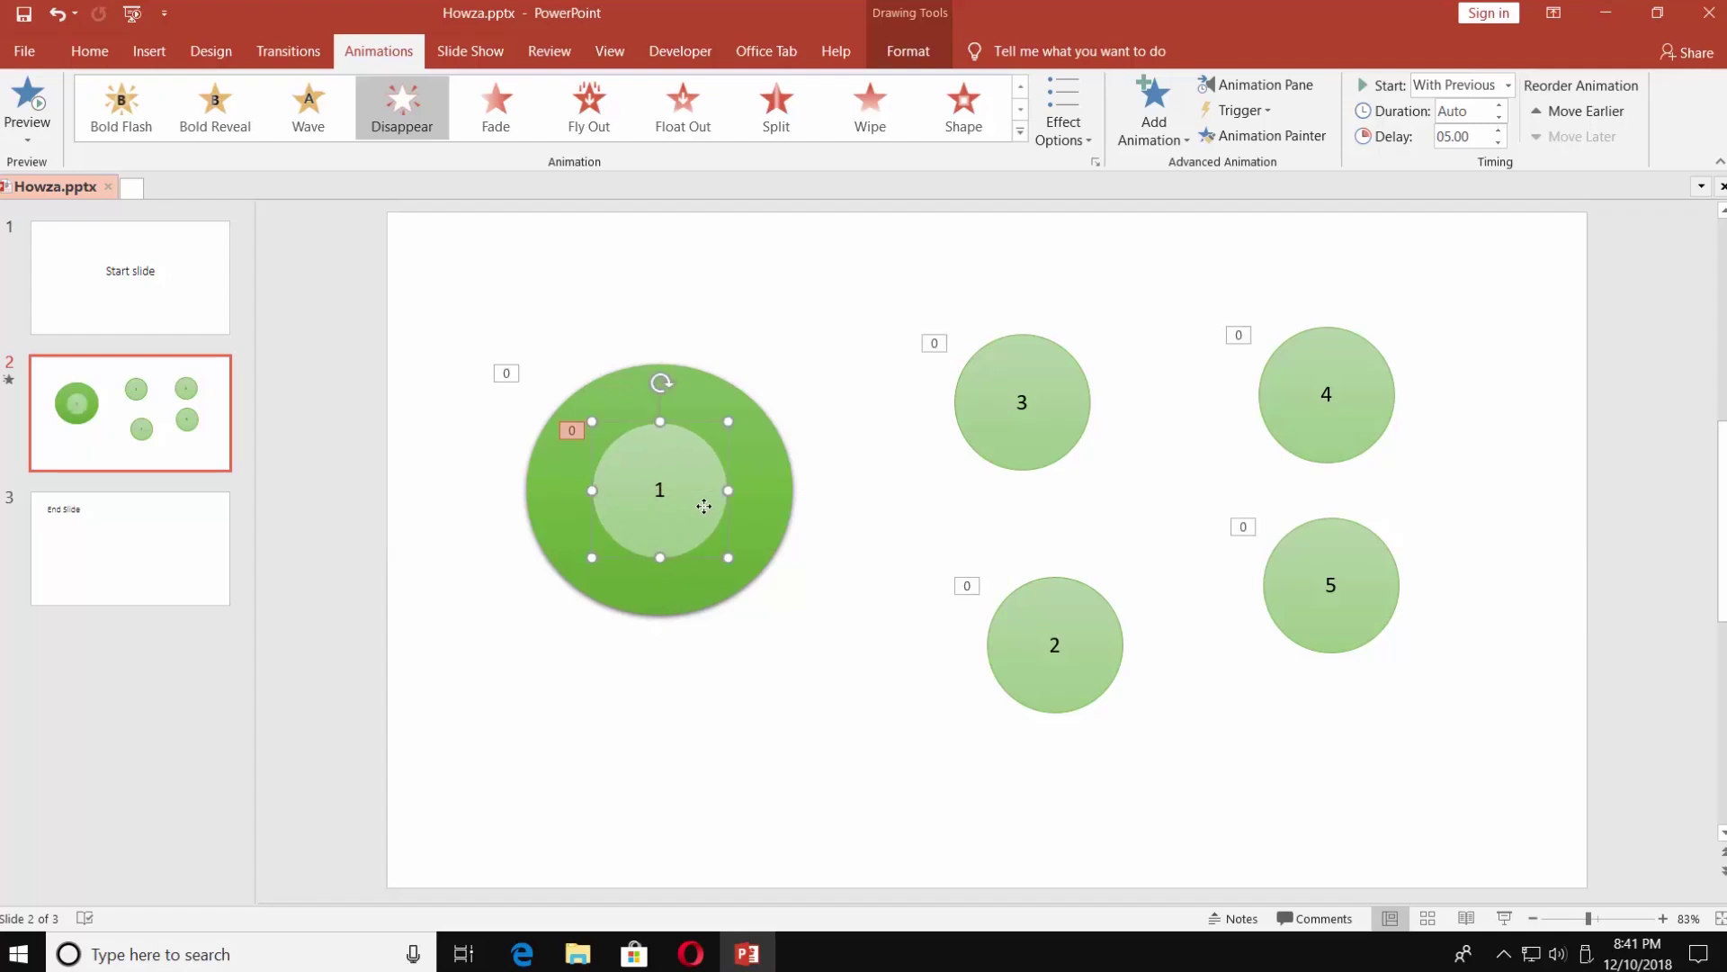
pyautogui.moveTo(1054, 644); pyautogui.dragTo(664, 493)
pyautogui.moveTo(1047, 405); pyautogui.dragTo(685, 489)
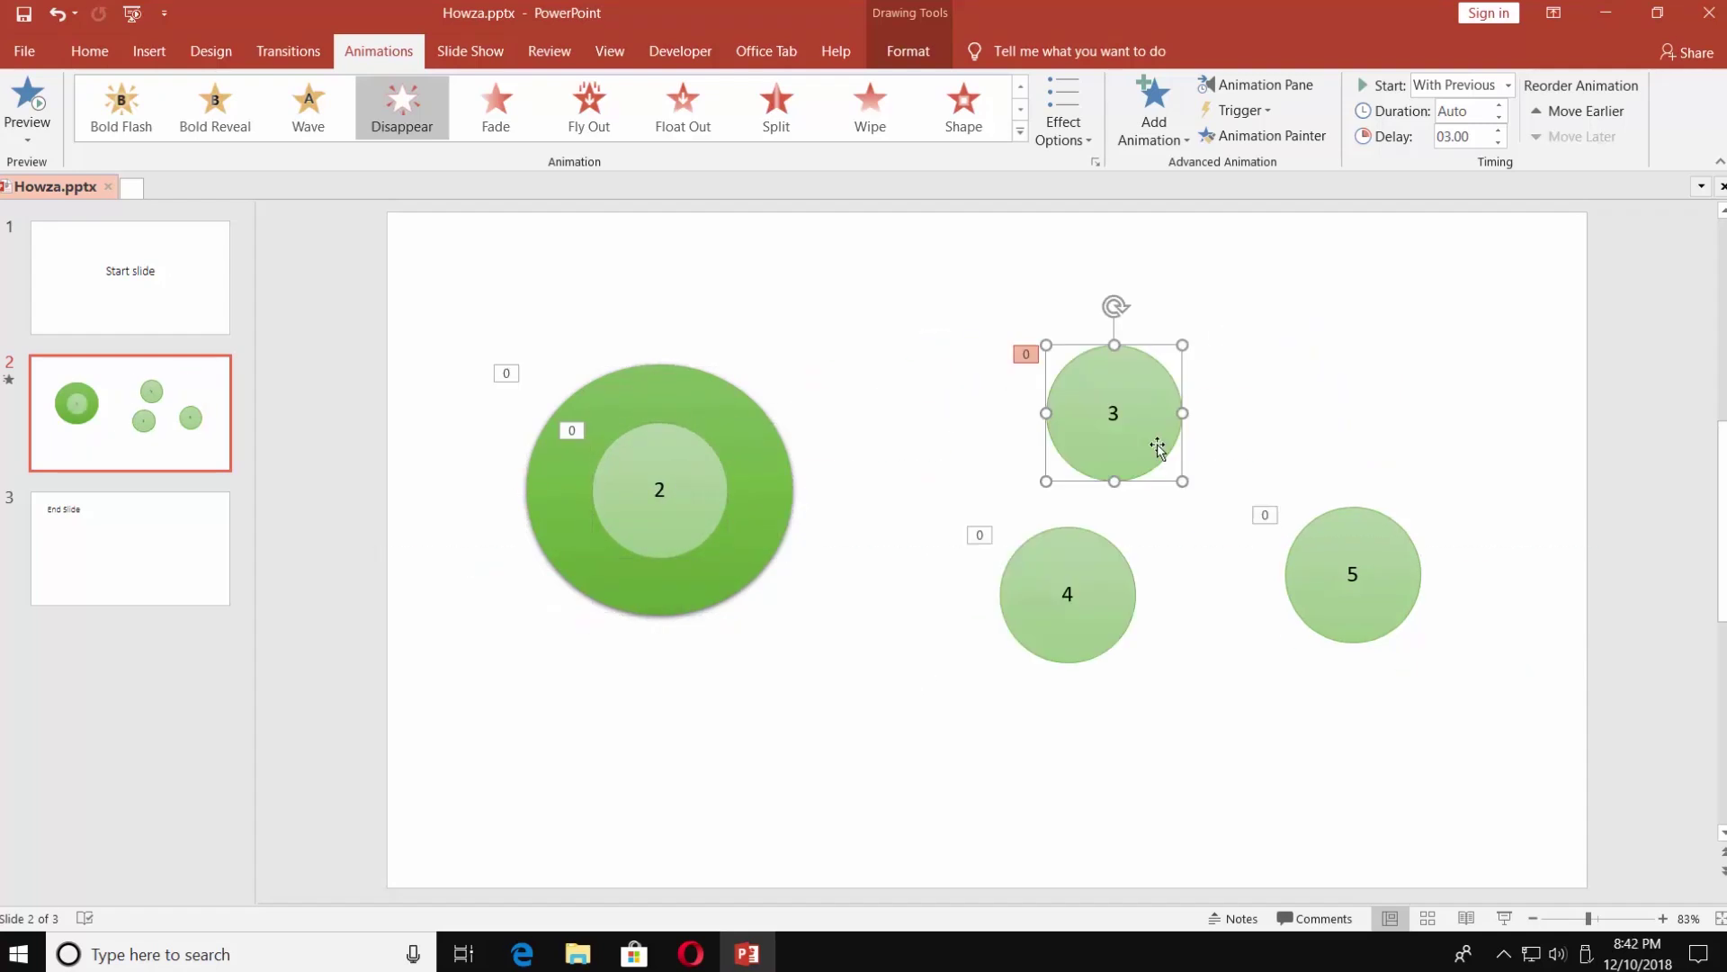
pyautogui.moveTo(1155, 444); pyautogui.dragTo(703, 524)
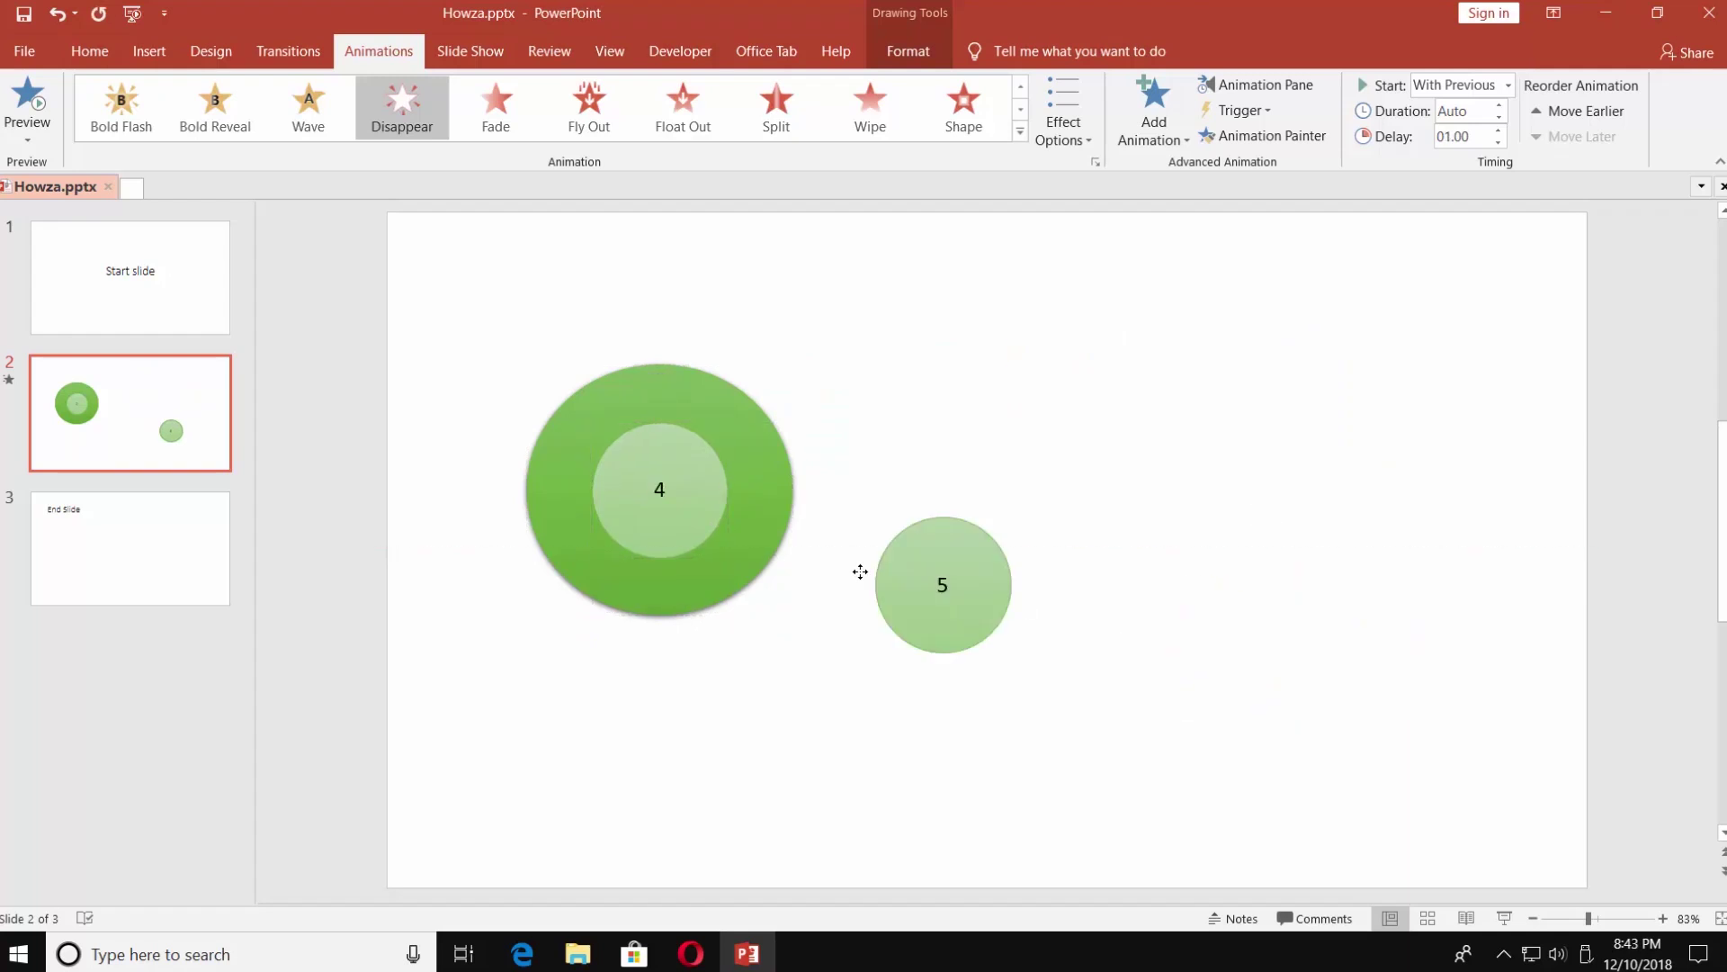
pyautogui.moveTo(975, 601); pyautogui.dragTo(699, 505)
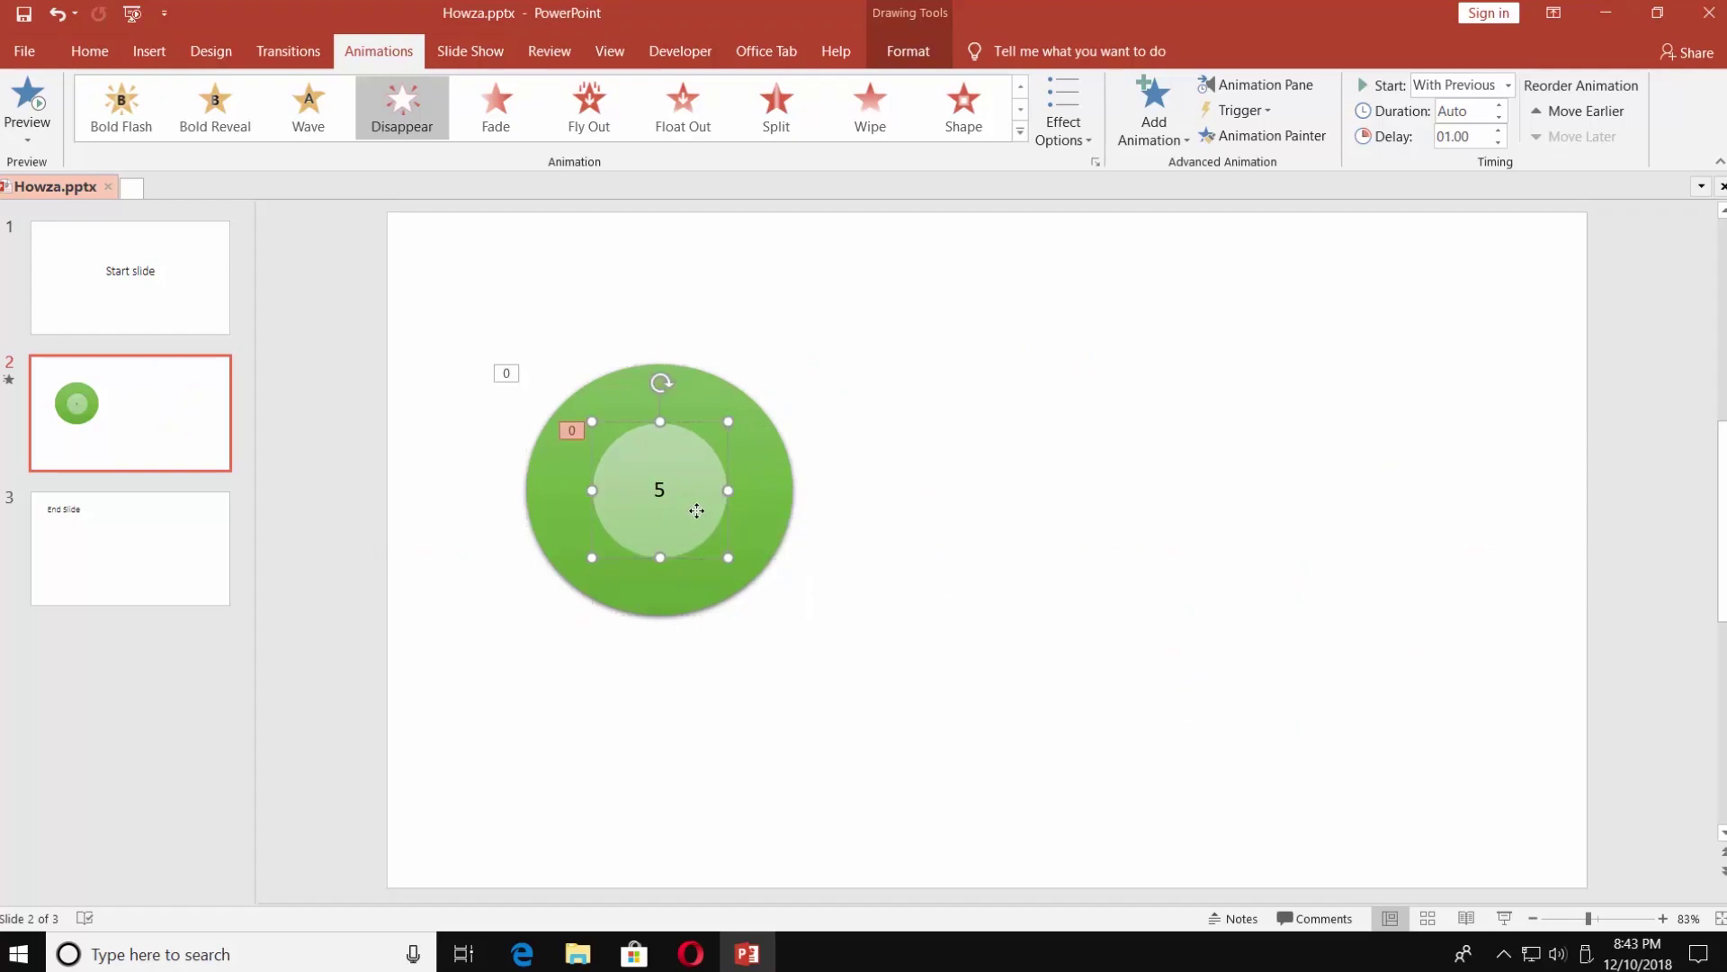
# - Select the whole circle stack, centre it on slide 2, and return to slide 1
pyautogui.moveTo(516, 593); pyautogui.dragTo(742, 409)
pyautogui.moveTo(817, 295); pyautogui.dragTo(420, 790)
pyautogui.moveTo(754, 495); pyautogui.dragTo(1067, 524)
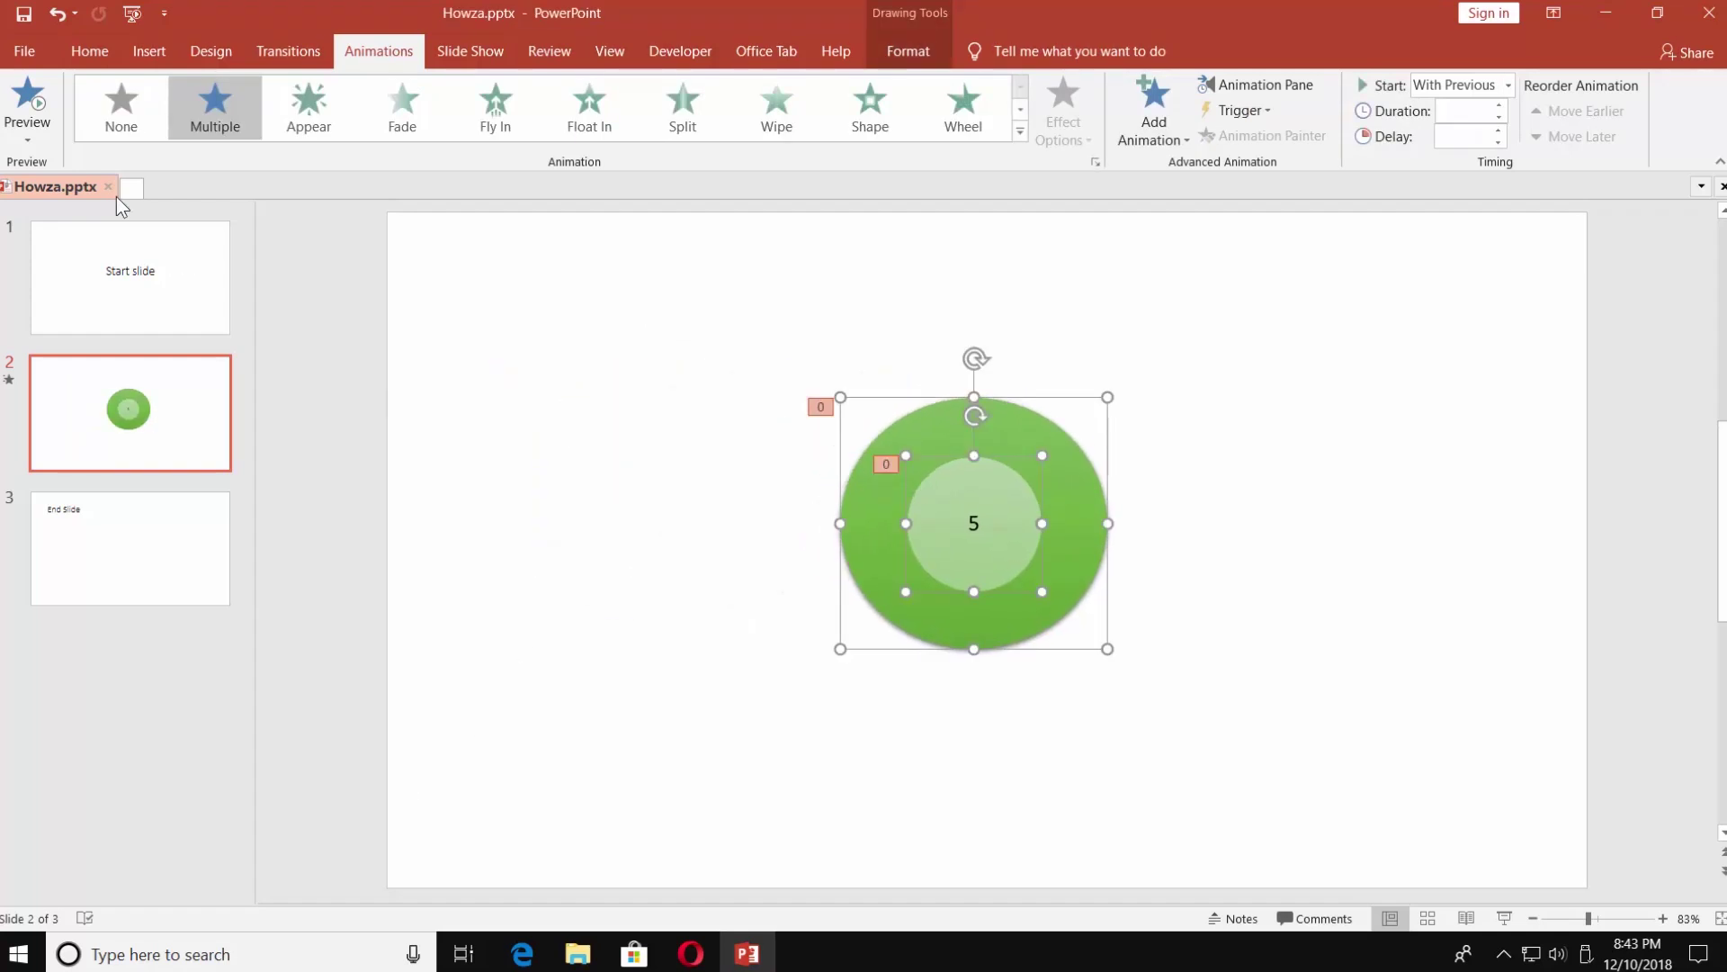
pyautogui.click(136, 243)
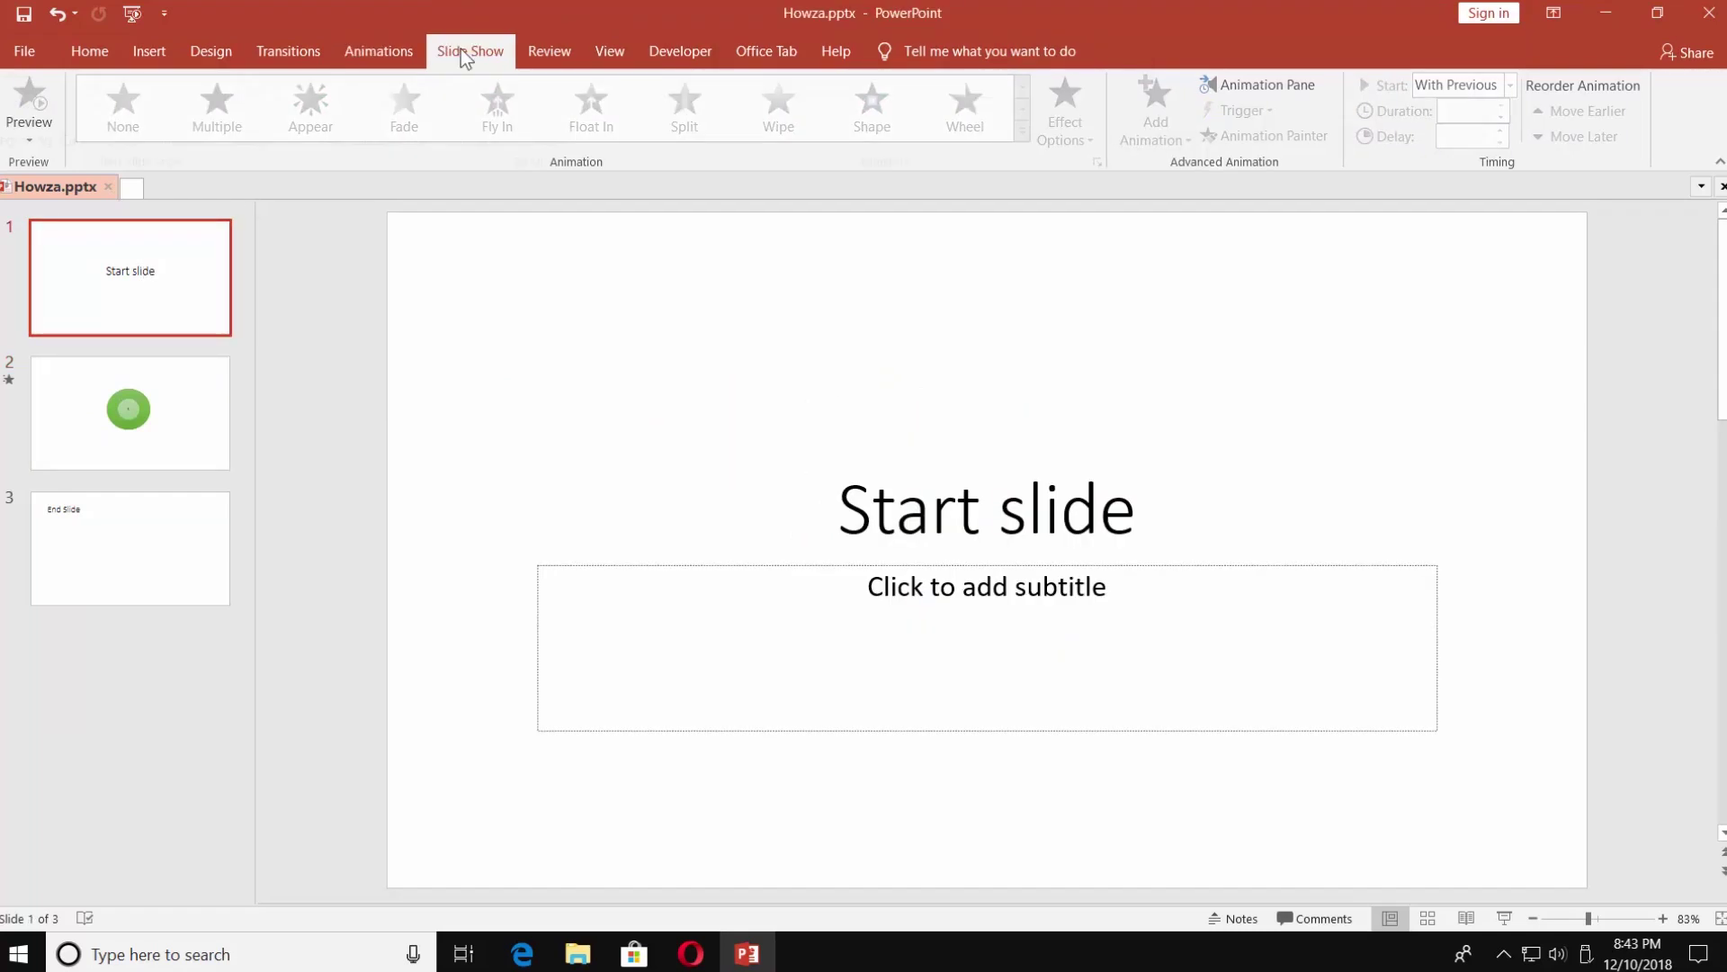